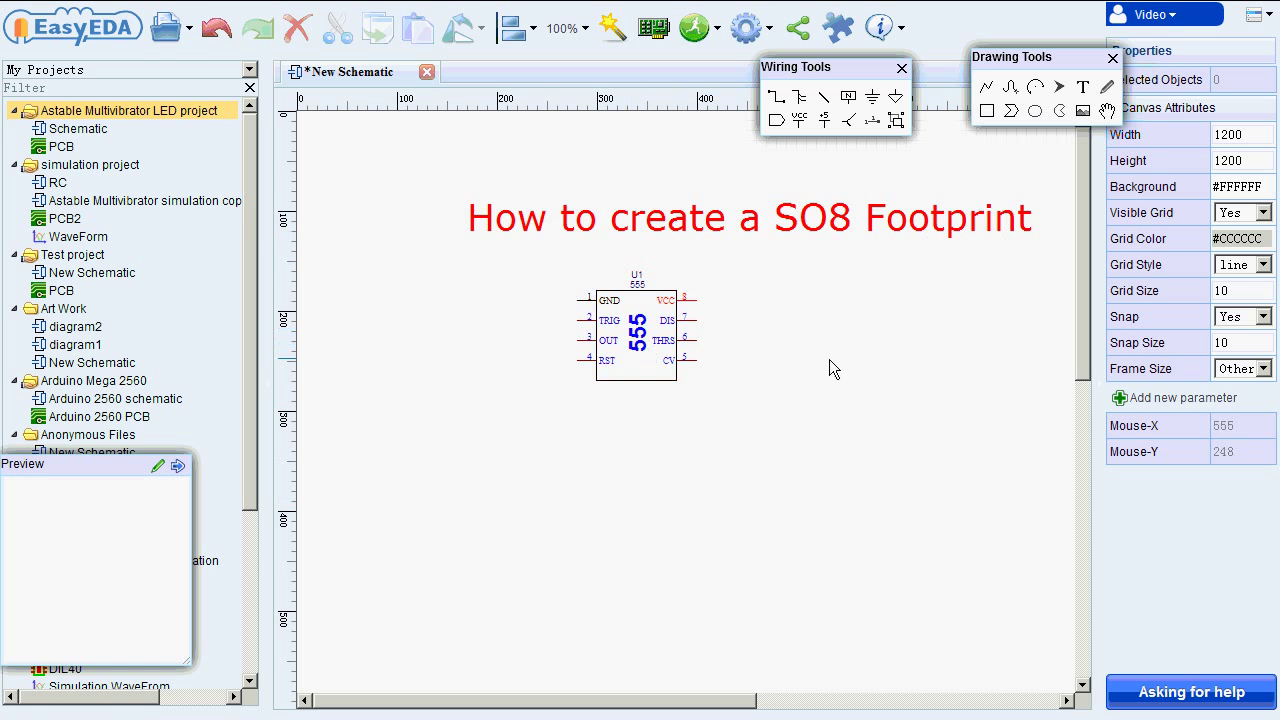
Create a new PCB library footprint document and set its grid size to 20 mil.
{"action": "left_click", "coordinate": [186, 28]}
{"action": "mouse_move", "coordinate": [190, 61]}
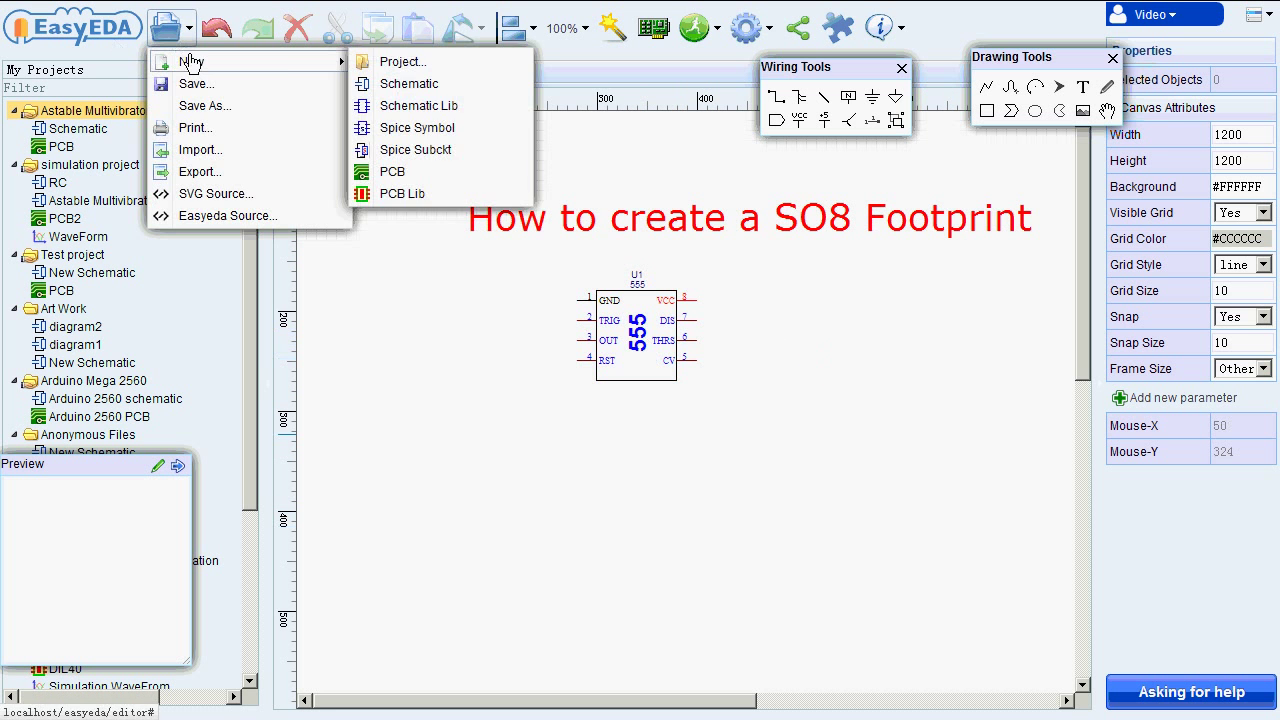
{"action": "left_click", "coordinate": [400, 195]}
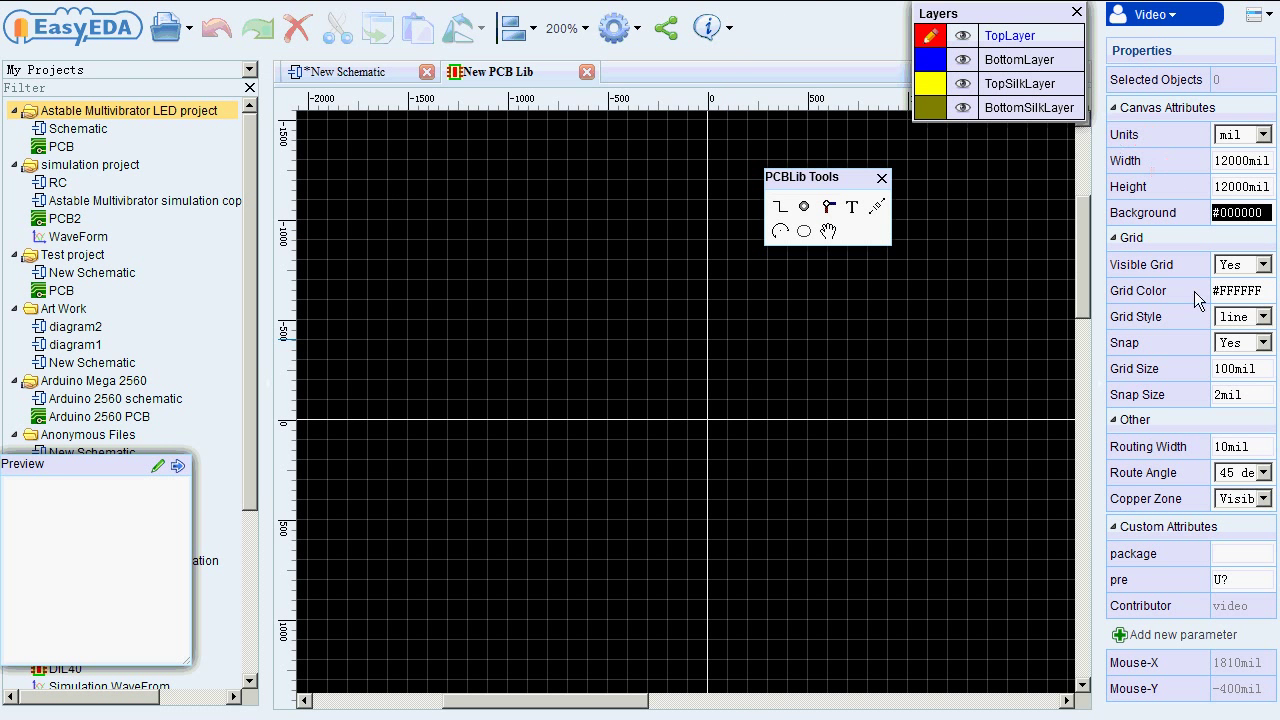
{"action": "left_click", "coordinate": [1226, 369]}
{"action": "type", "text": "20"}
{"action": "left_click", "coordinate": [1244, 400]}
Draw a closed rectangular outline about 150 by 200 mil from the origin on TopSilkLayer with the Track tool.
{"action": "scroll", "coordinate": [770, 442], "scroll_direction": "up", "scroll_amount": 3}
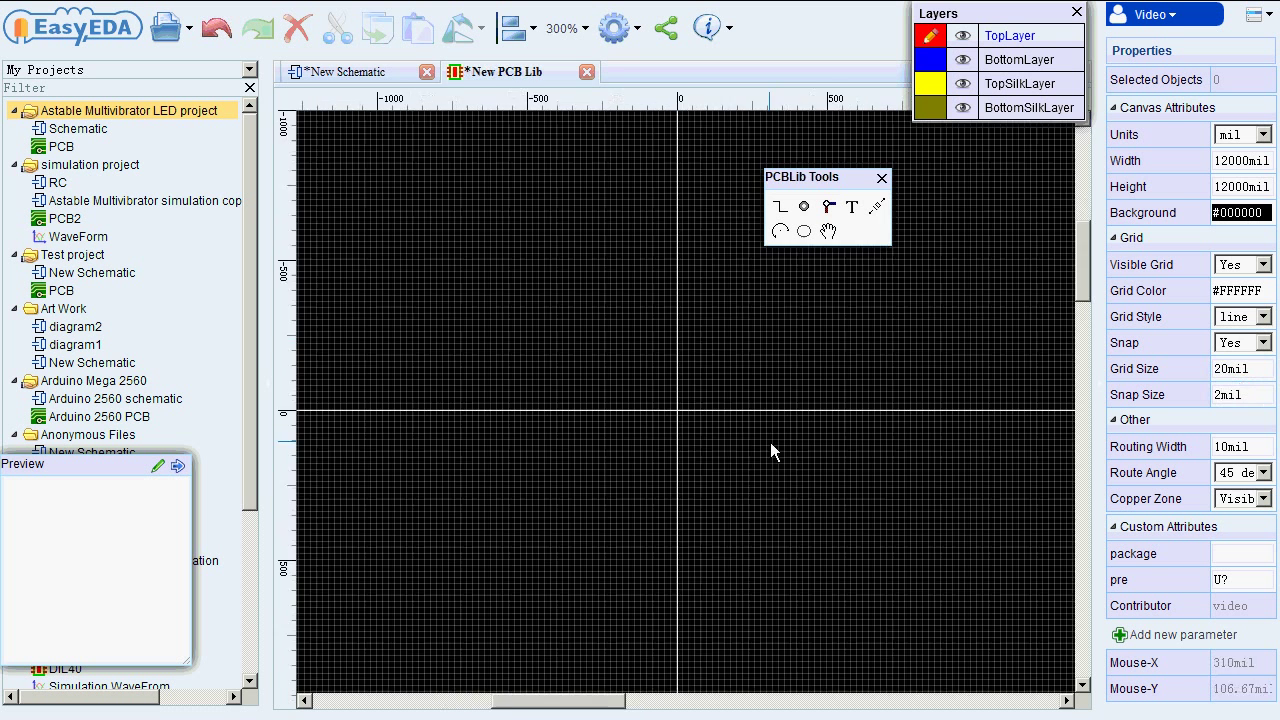
{"action": "scroll", "coordinate": [765, 470], "scroll_direction": "up", "scroll_amount": 3}
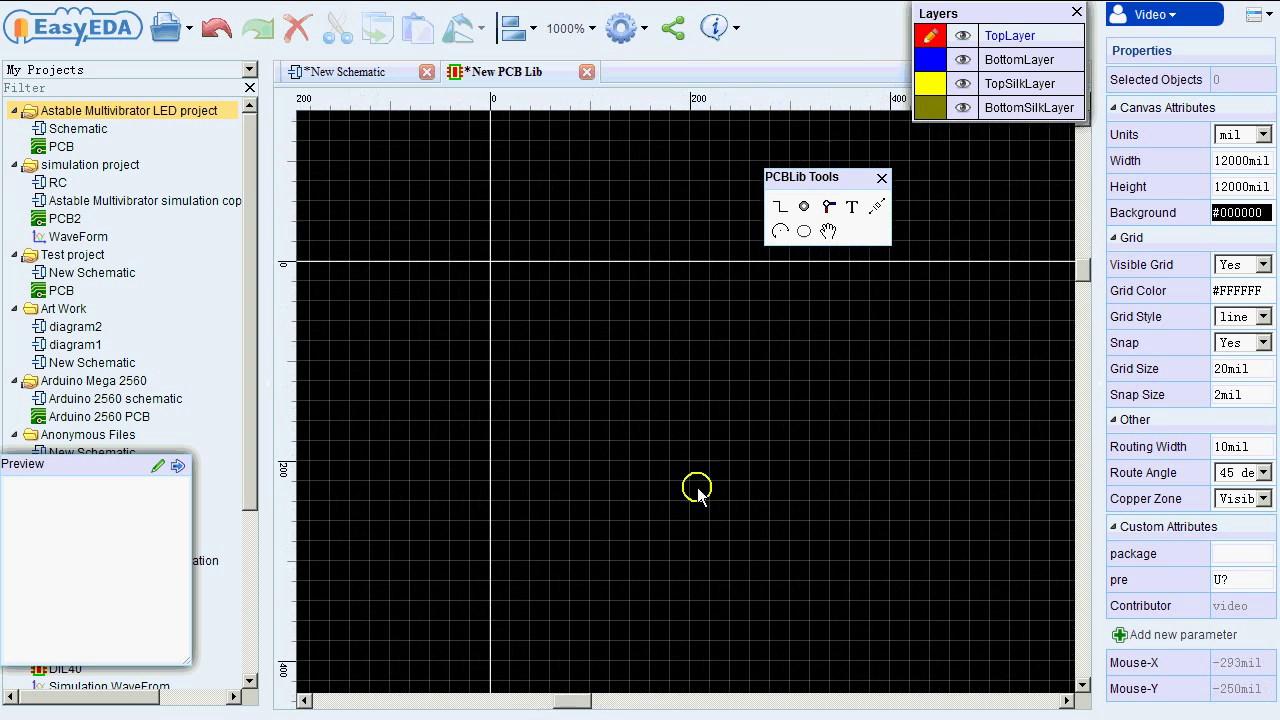
{"action": "mouse_move", "coordinate": [976, 98]}
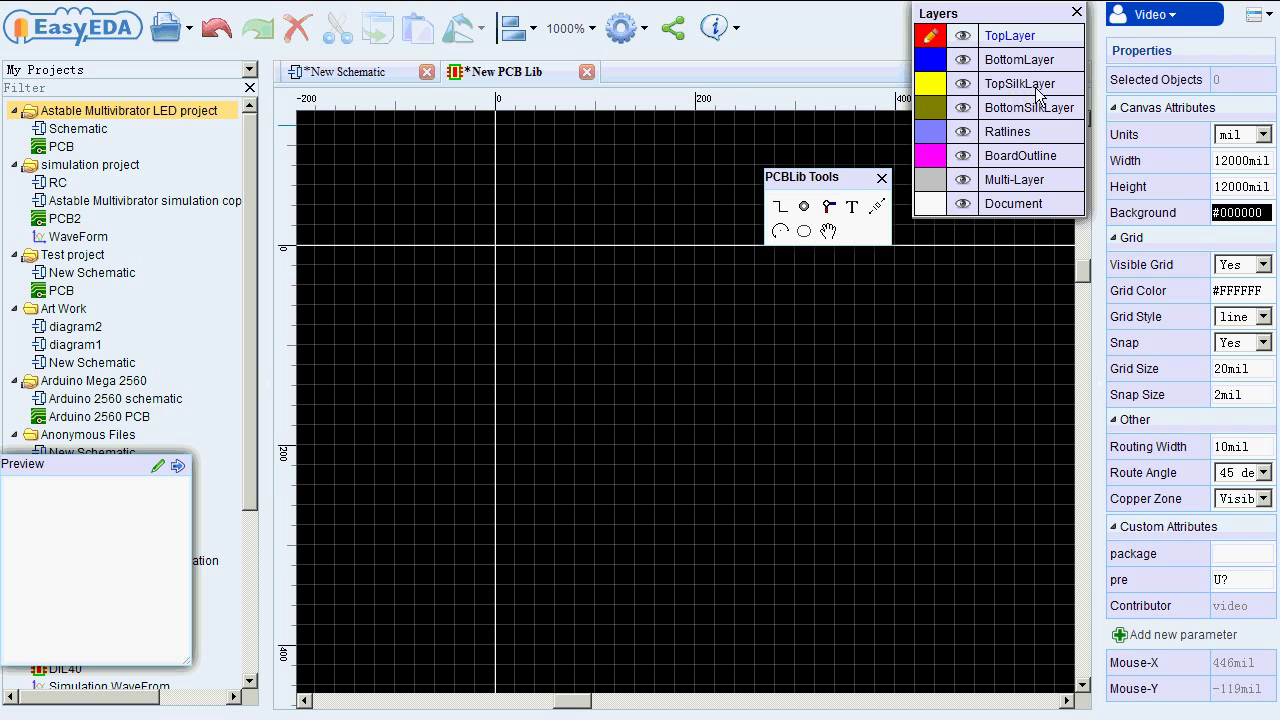
{"action": "left_click", "coordinate": [928, 83]}
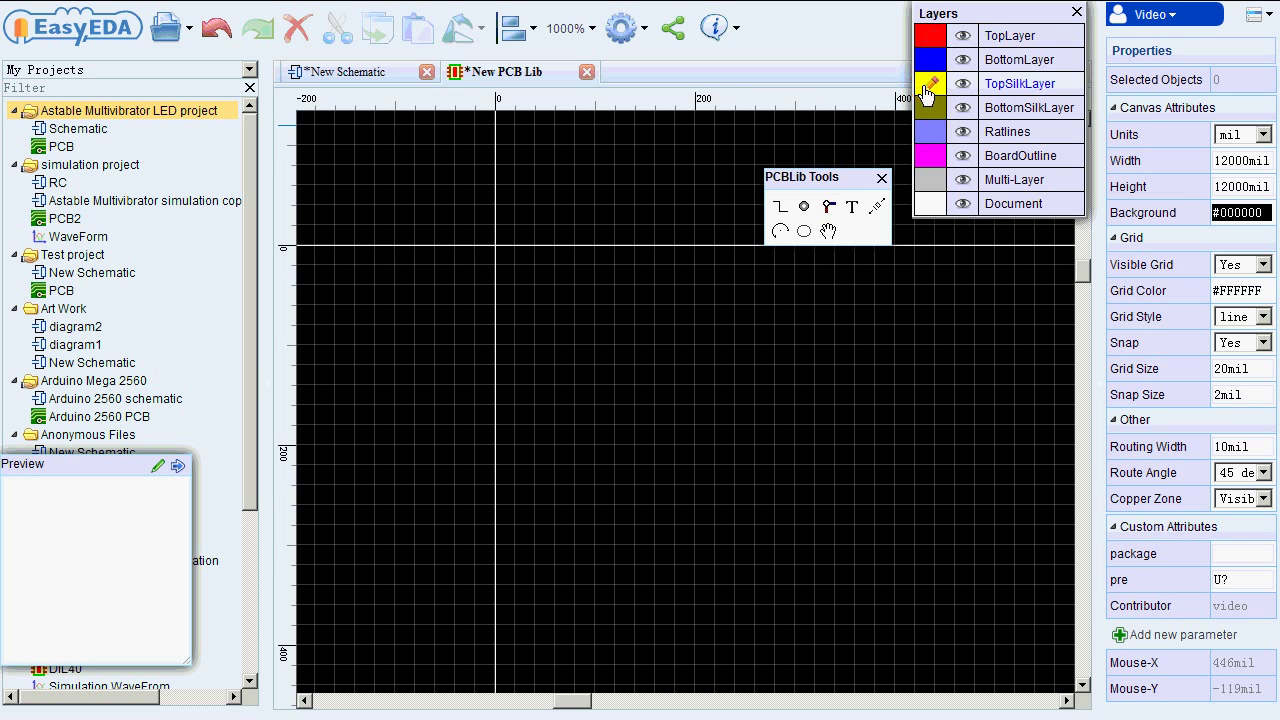
{"action": "left_click", "coordinate": [780, 208]}
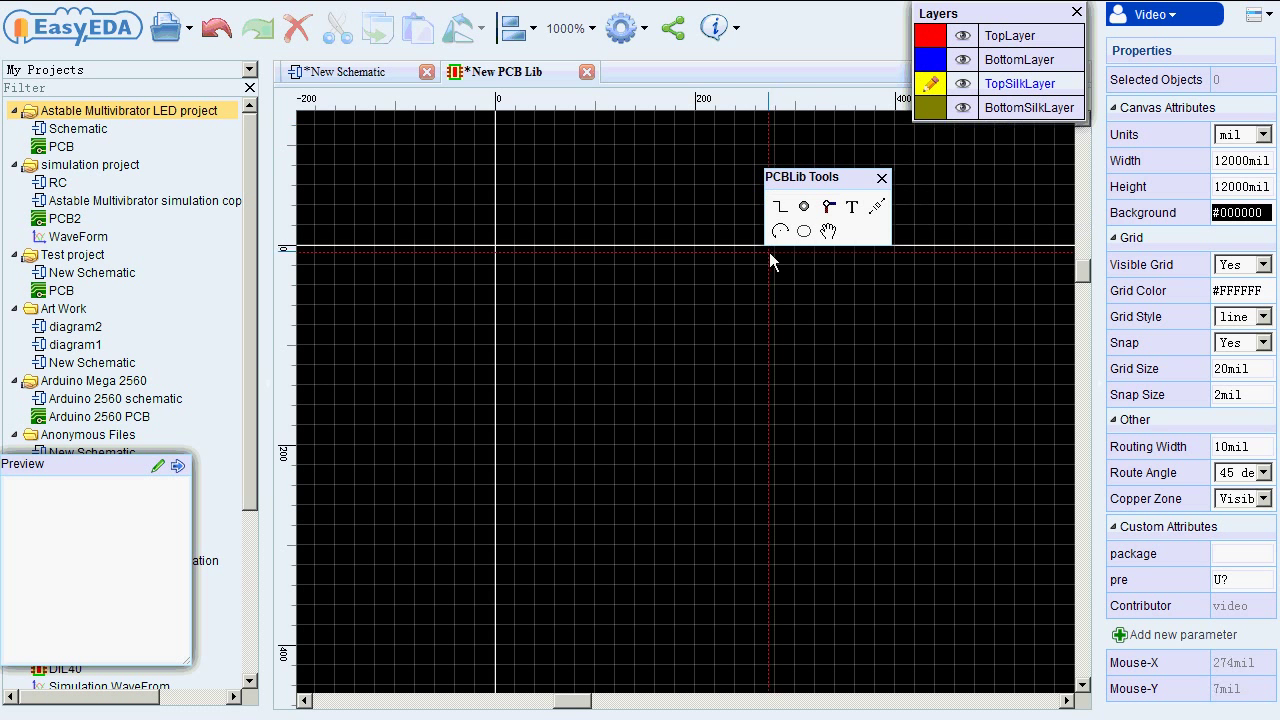
{"action": "left_click", "coordinate": [496, 247]}
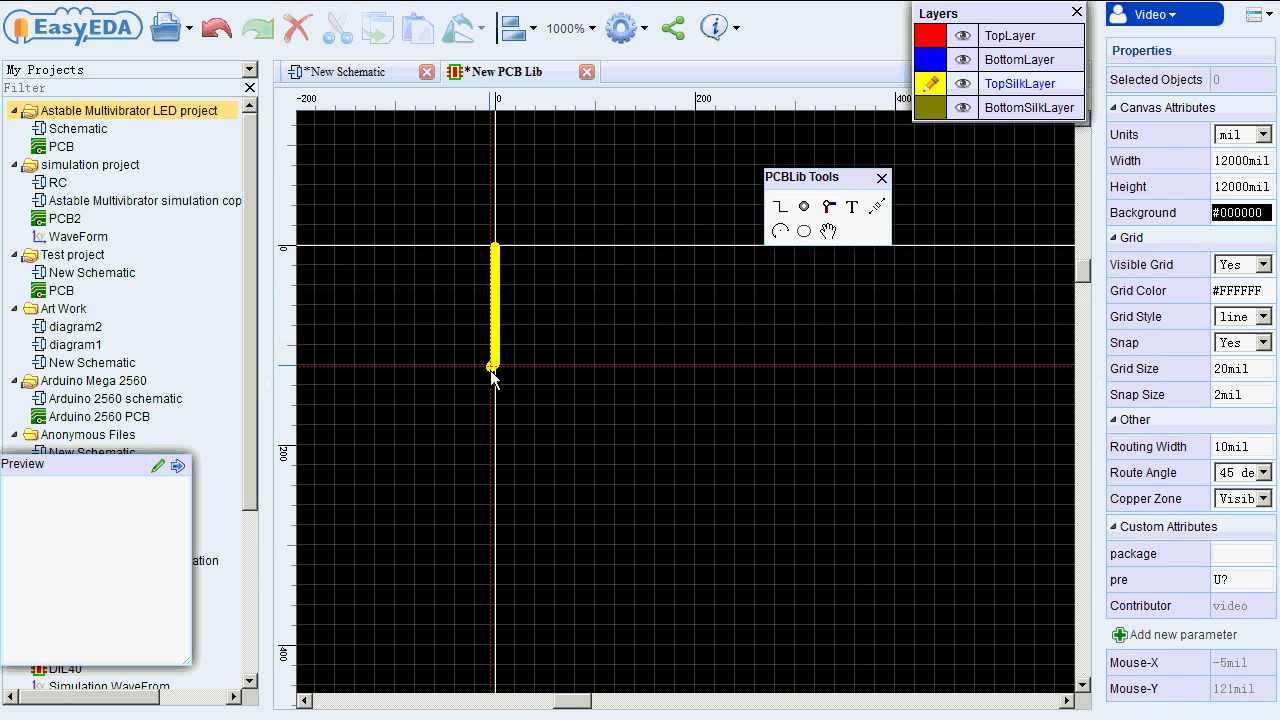
{"action": "left_click", "coordinate": [495, 440]}
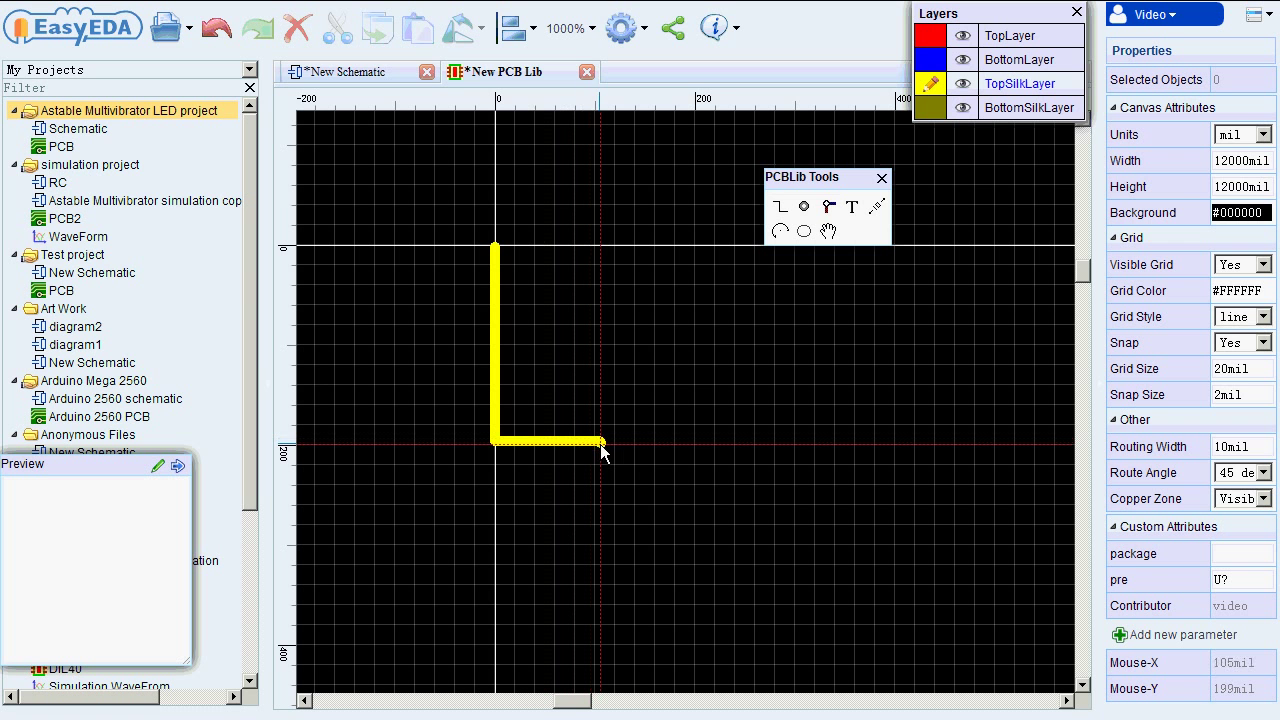
{"action": "left_click", "coordinate": [652, 441]}
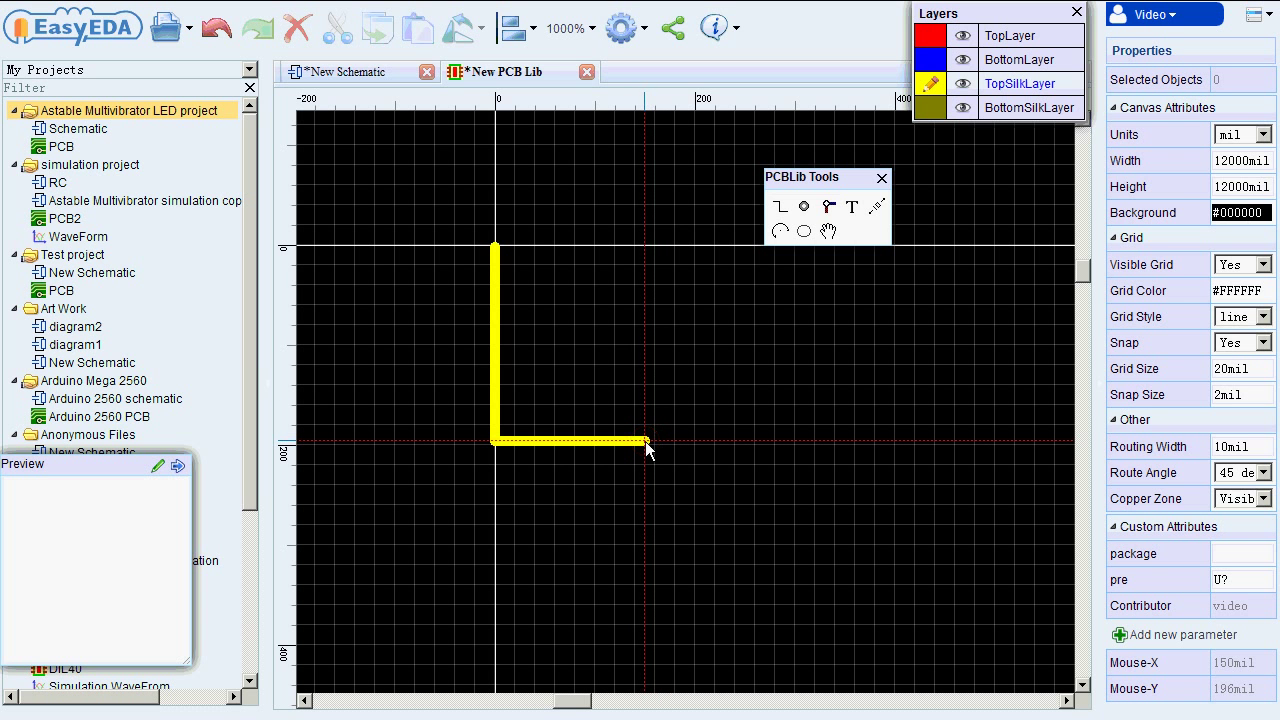
{"action": "left_click", "coordinate": [646, 443]}
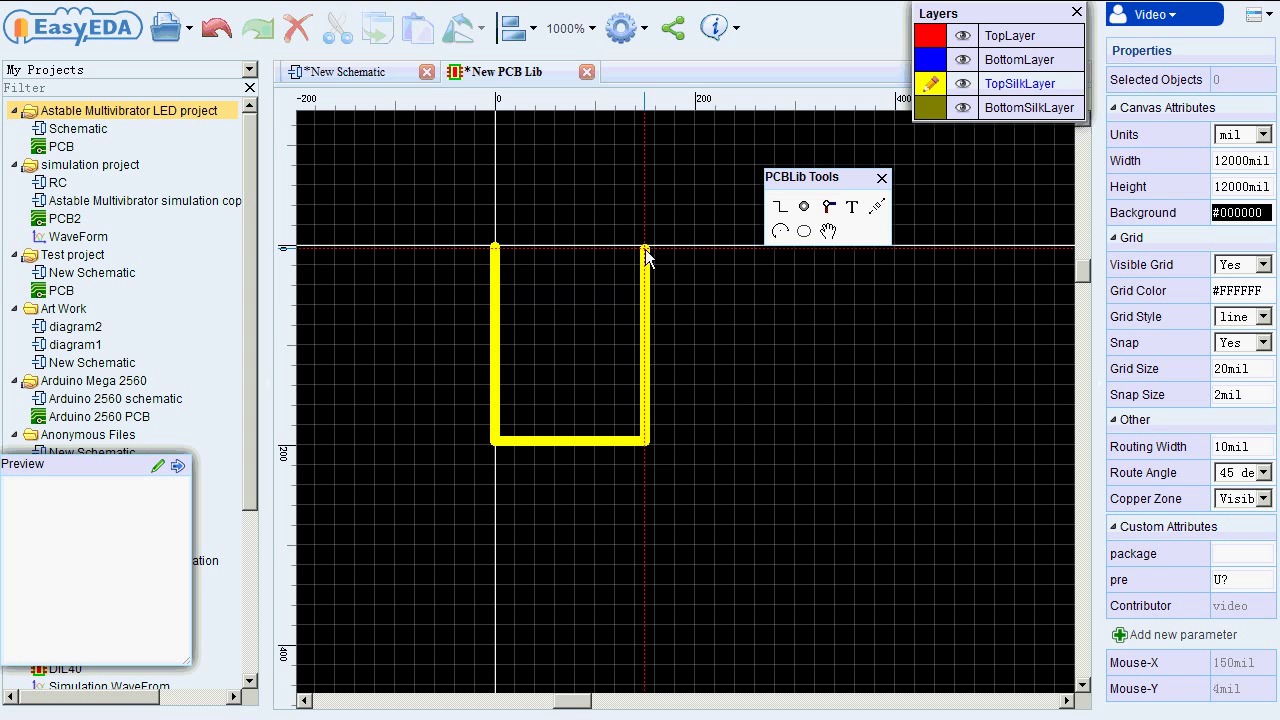
{"action": "left_click", "coordinate": [645, 249]}
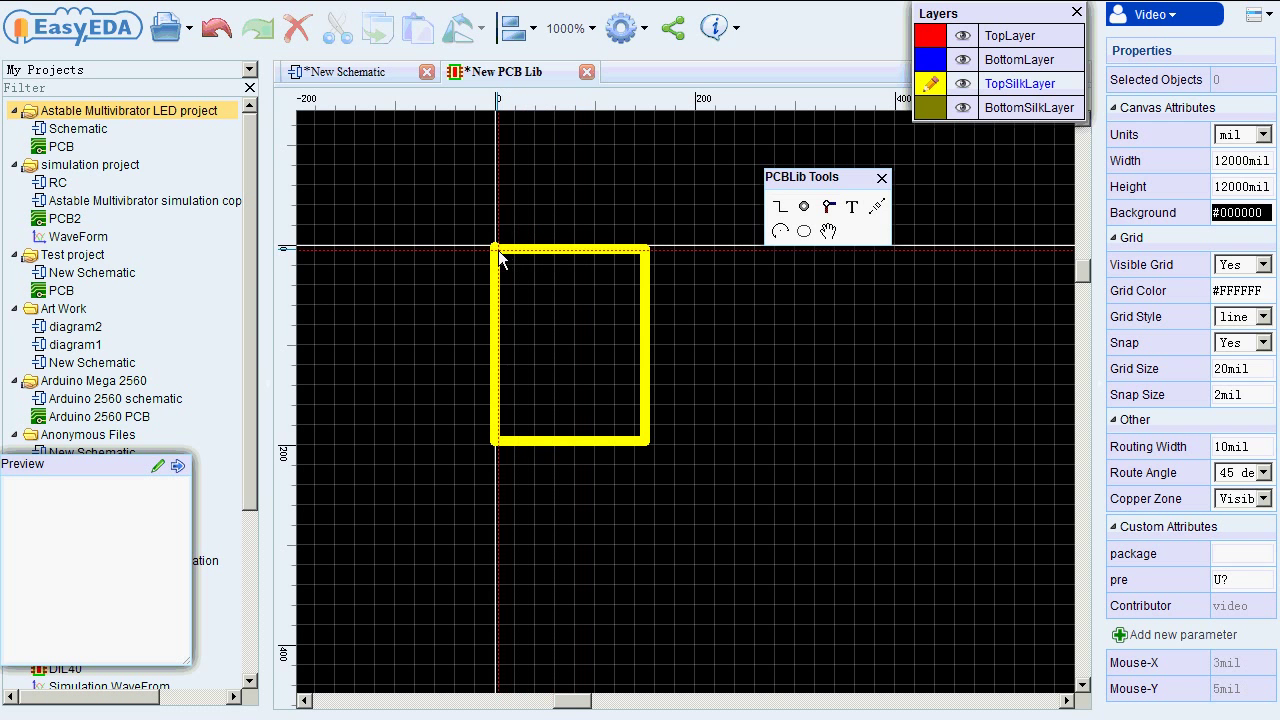
{"action": "double_click", "coordinate": [497, 250]}
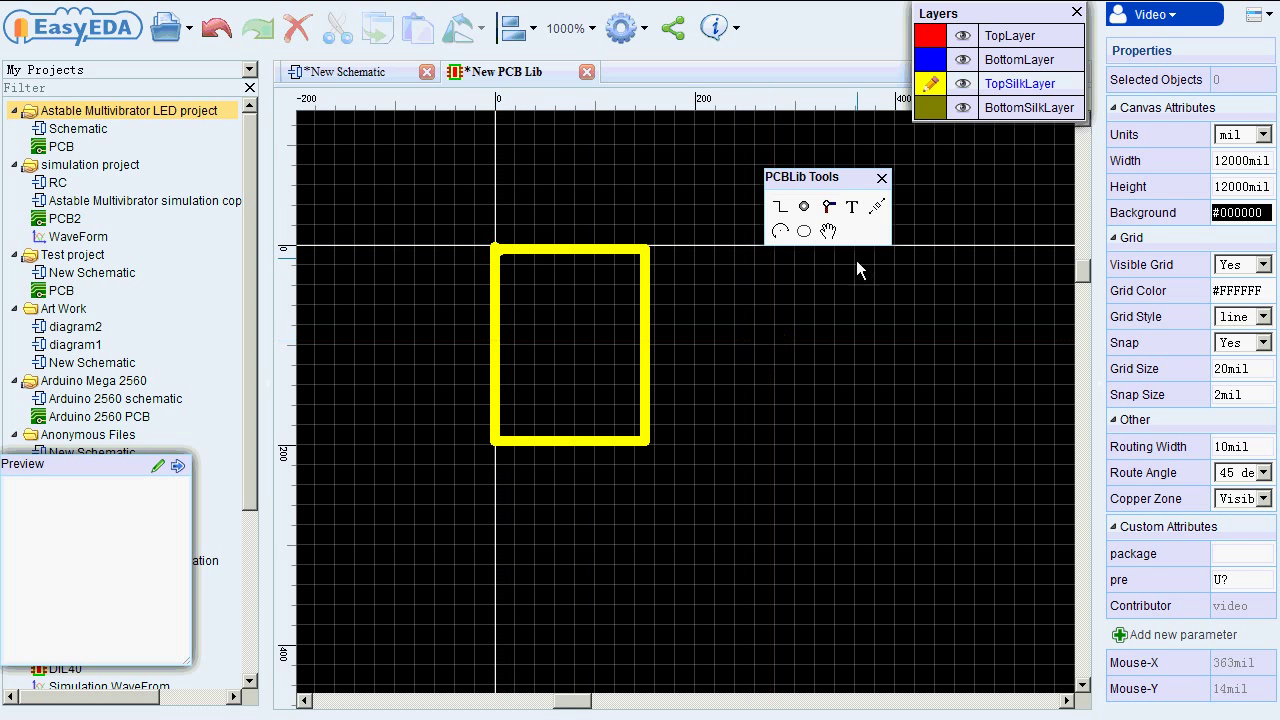
Draw a pin-1 marker circle with a radius of about 7 mil inside the outline's upper-left corner.
{"action": "left_click", "coordinate": [803, 233]}
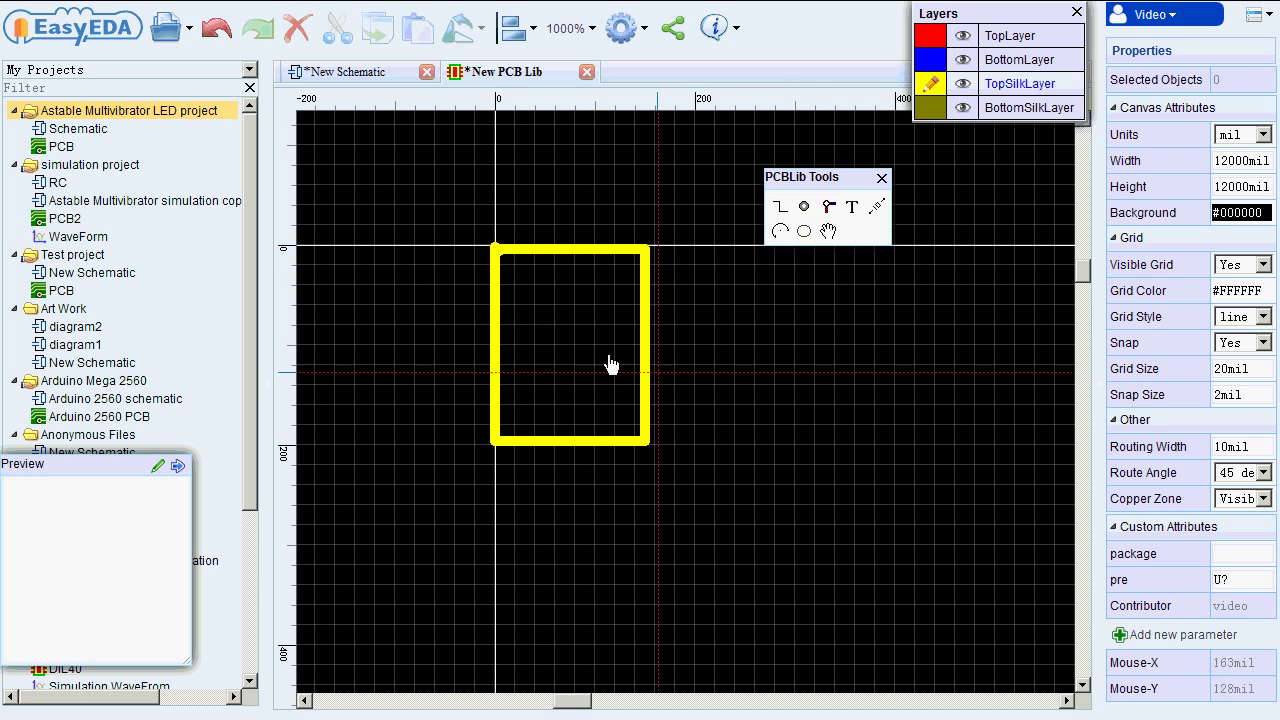
{"action": "left_click", "coordinate": [512, 271]}
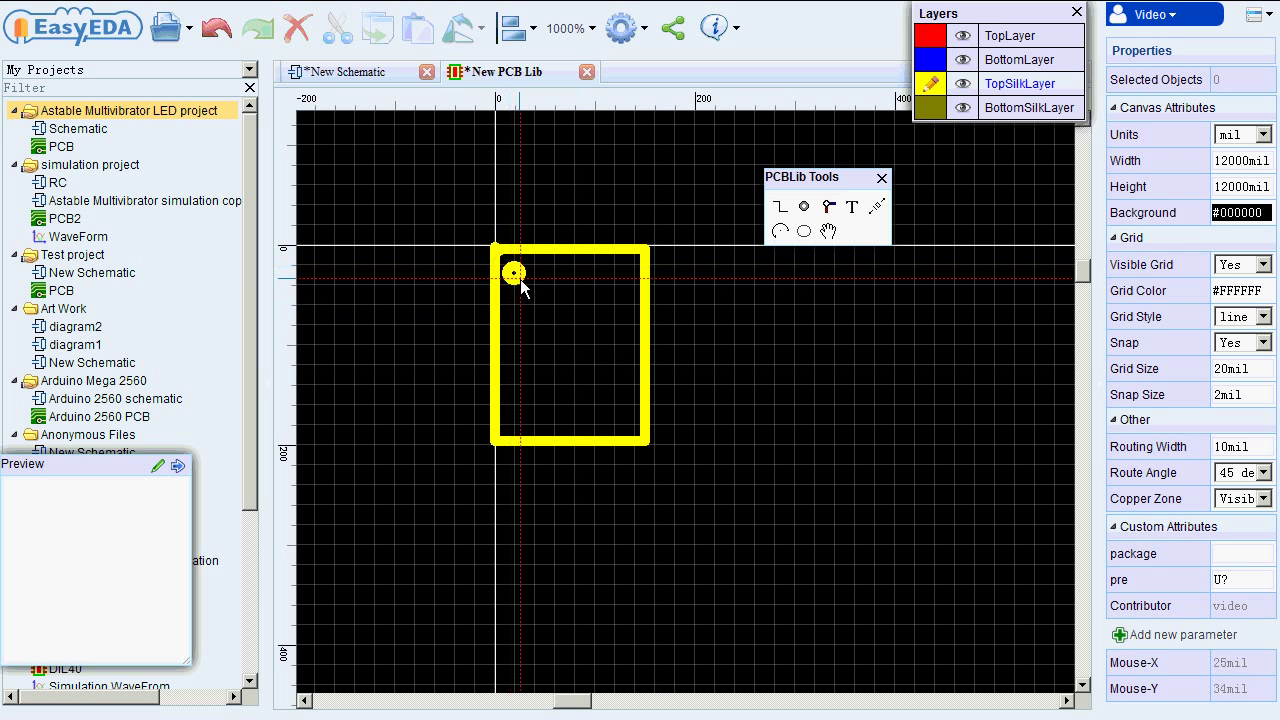
{"action": "left_click", "coordinate": [520, 279]}
Set the rectangular outline's track width to 8 mil.
{"action": "left_click", "coordinate": [592, 246]}
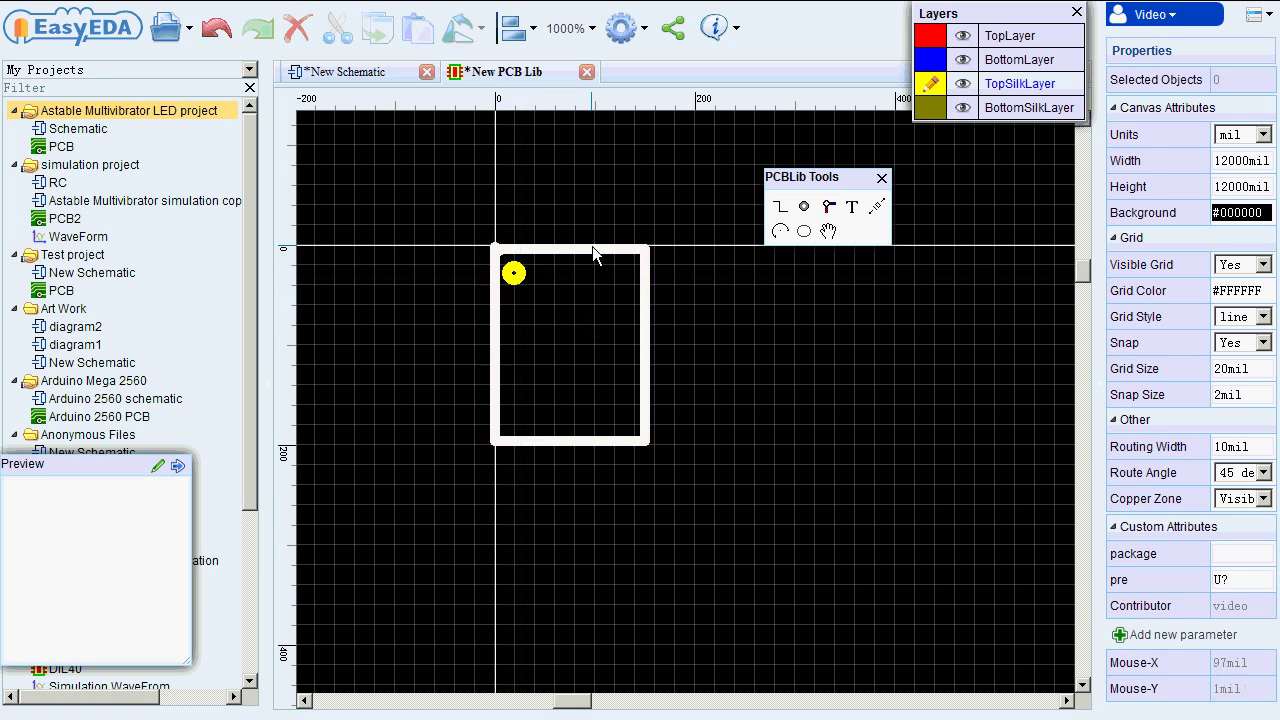
{"action": "left_click", "coordinate": [1220, 106]}
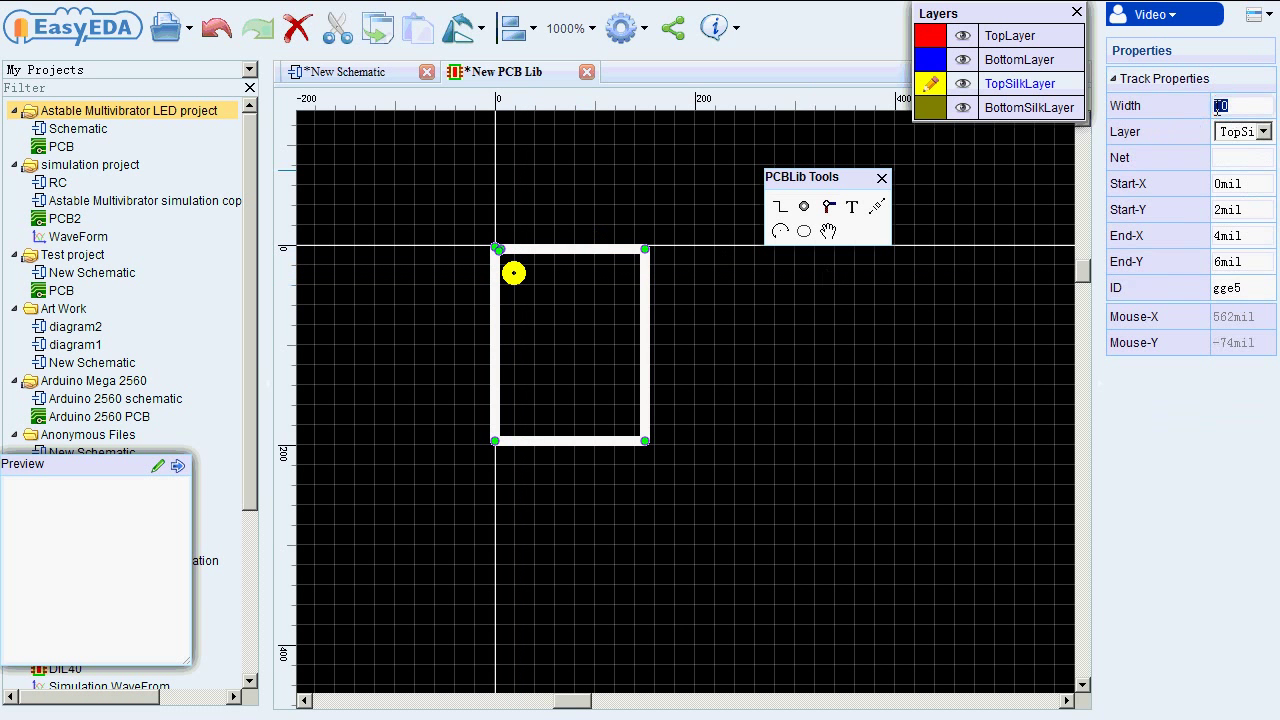
{"action": "type", "text": "8mil"}
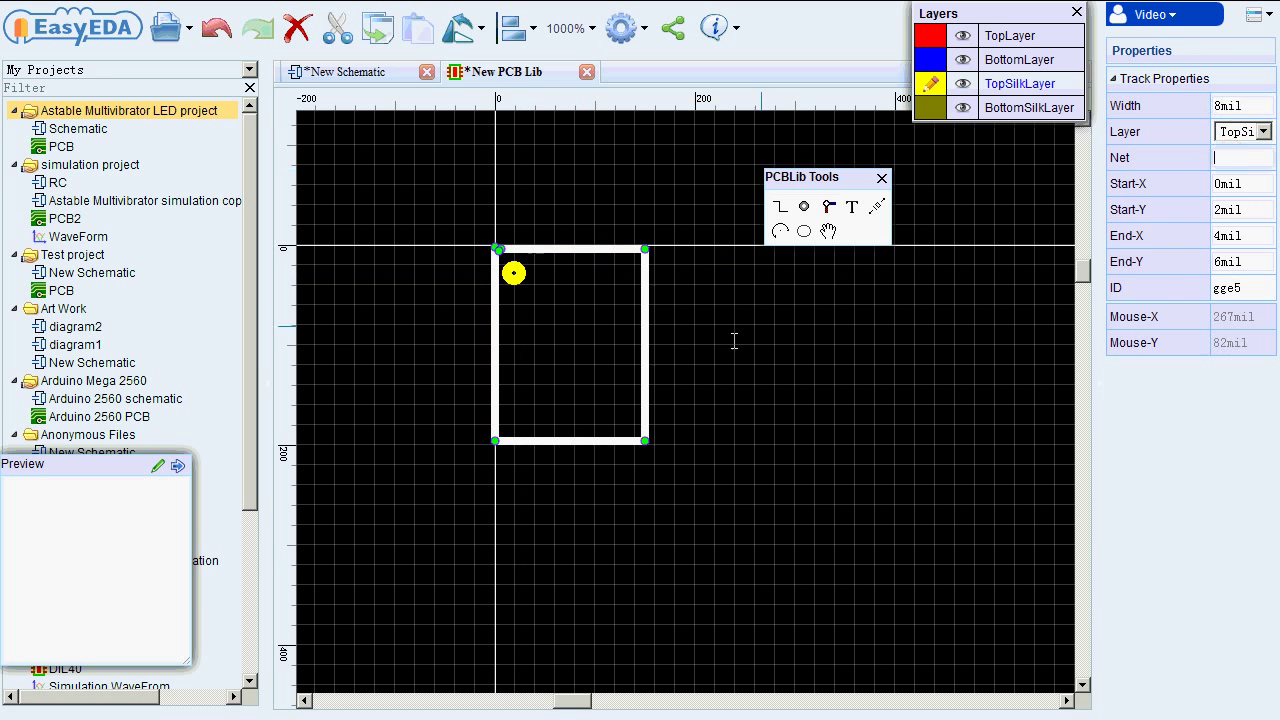
{"action": "left_click", "coordinate": [732, 340]}
Set the line width of the pin-1 marker circle to 8 mil.
{"action": "left_click", "coordinate": [515, 276]}
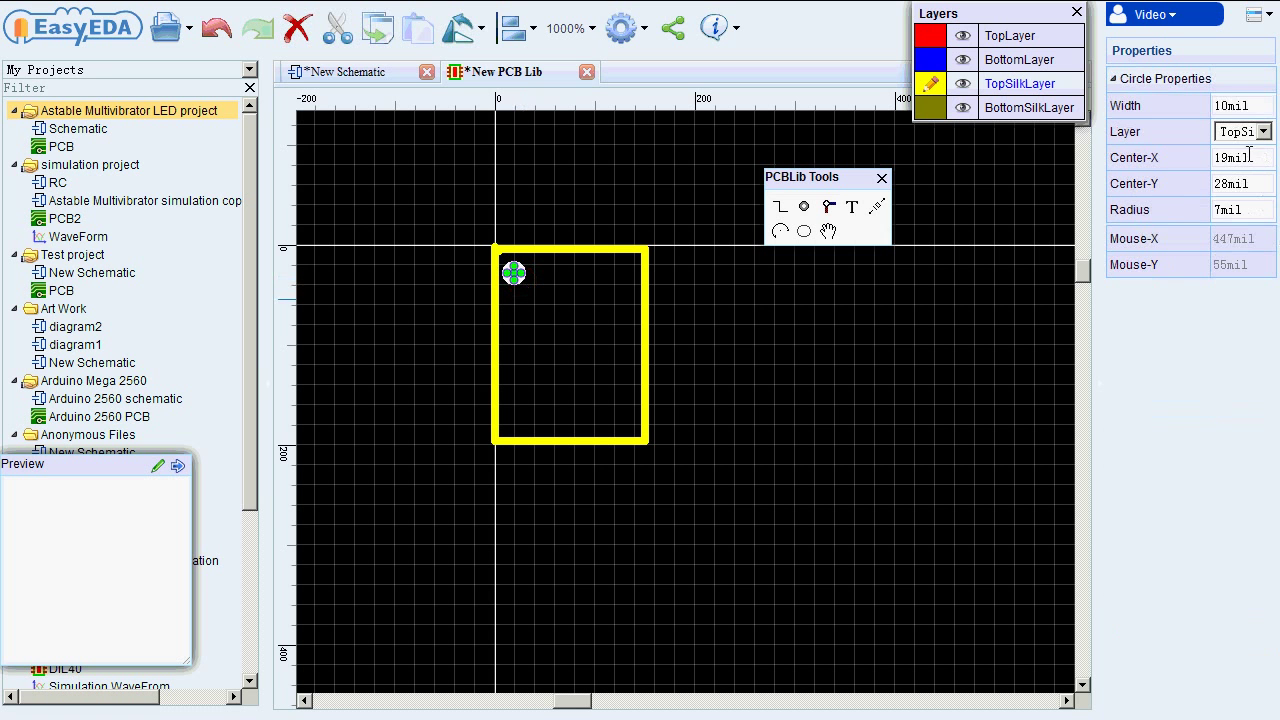
{"action": "left_click", "coordinate": [1240, 108]}
{"action": "type", "text": "8"}
{"action": "left_click", "coordinate": [1240, 160]}
{"action": "left_click", "coordinate": [772, 539]}
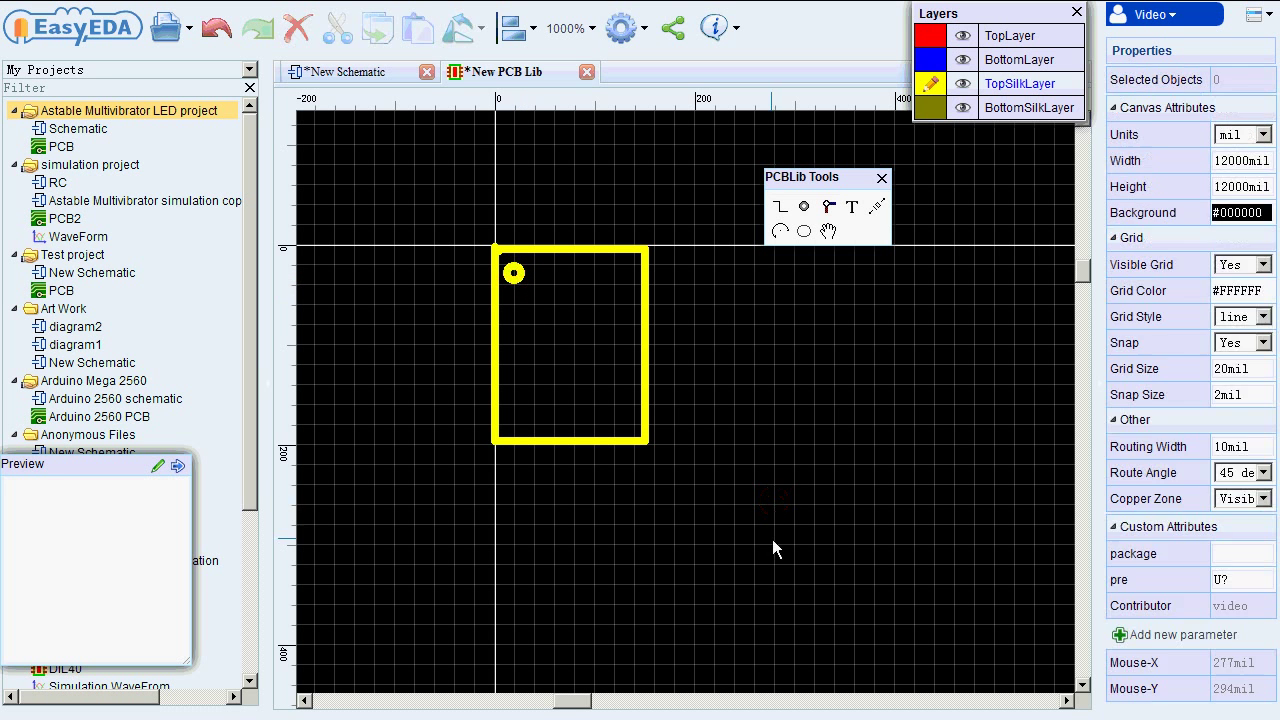
Make TopLayer active and place a pad left of the outline at about X -46 mil, Y 32 mil.
{"action": "mouse_move", "coordinate": [948, 55]}
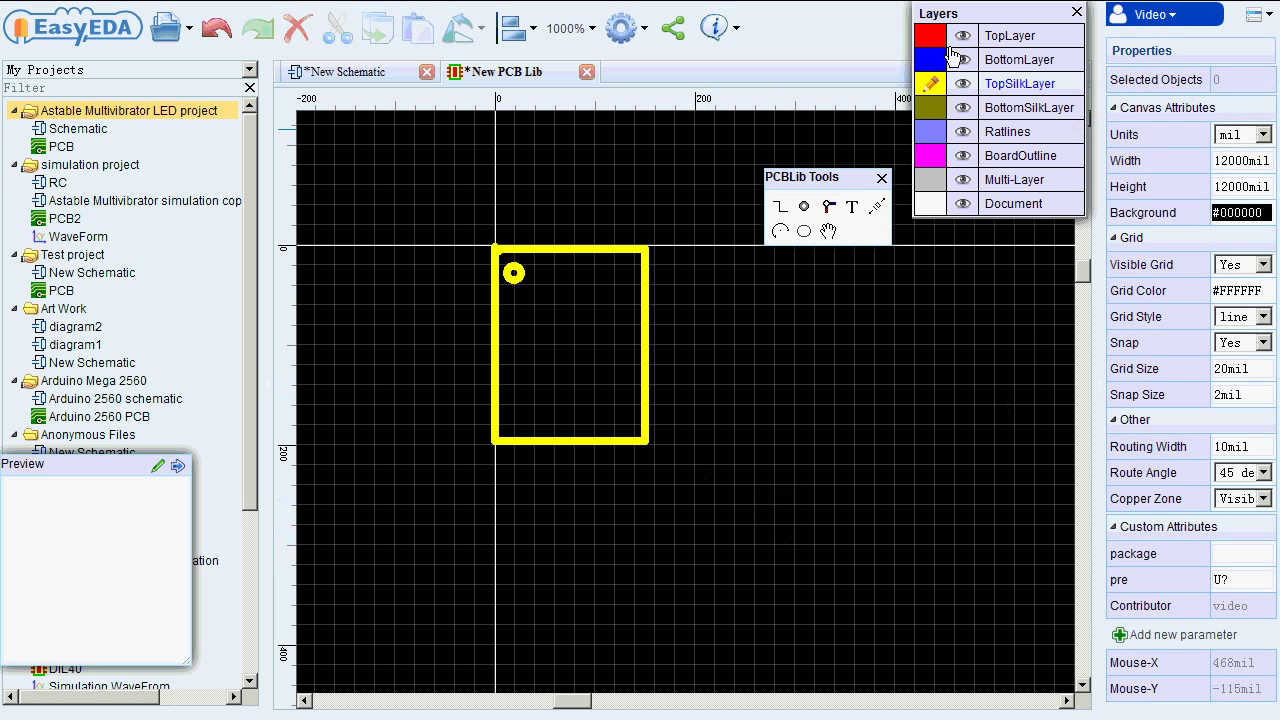
{"action": "left_click", "coordinate": [938, 40]}
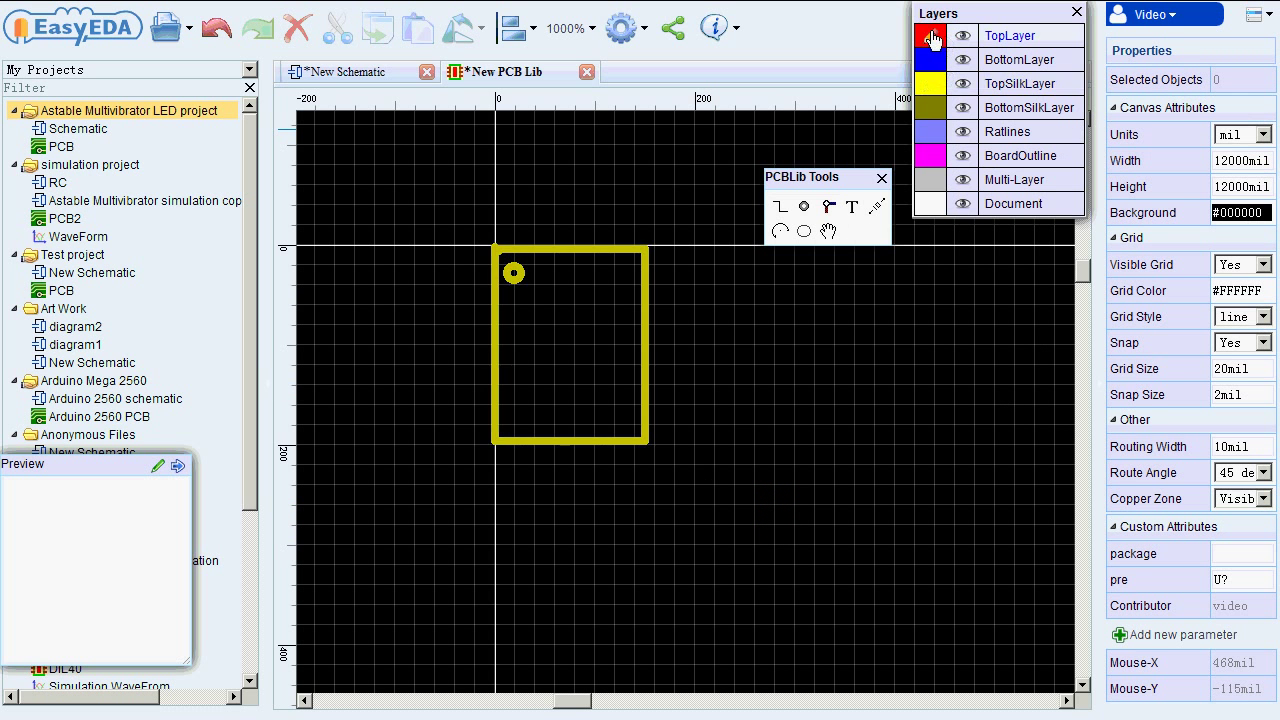
{"action": "left_click", "coordinate": [805, 234]}
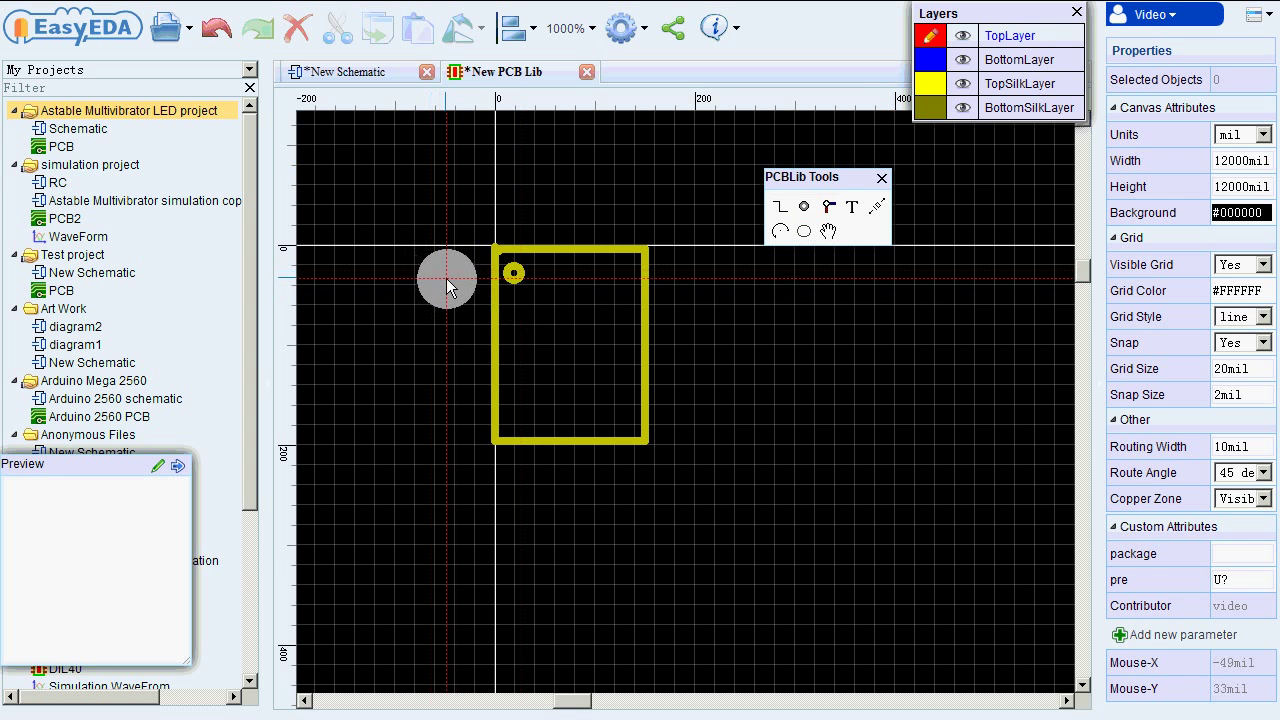
{"action": "left_click", "coordinate": [447, 278]}
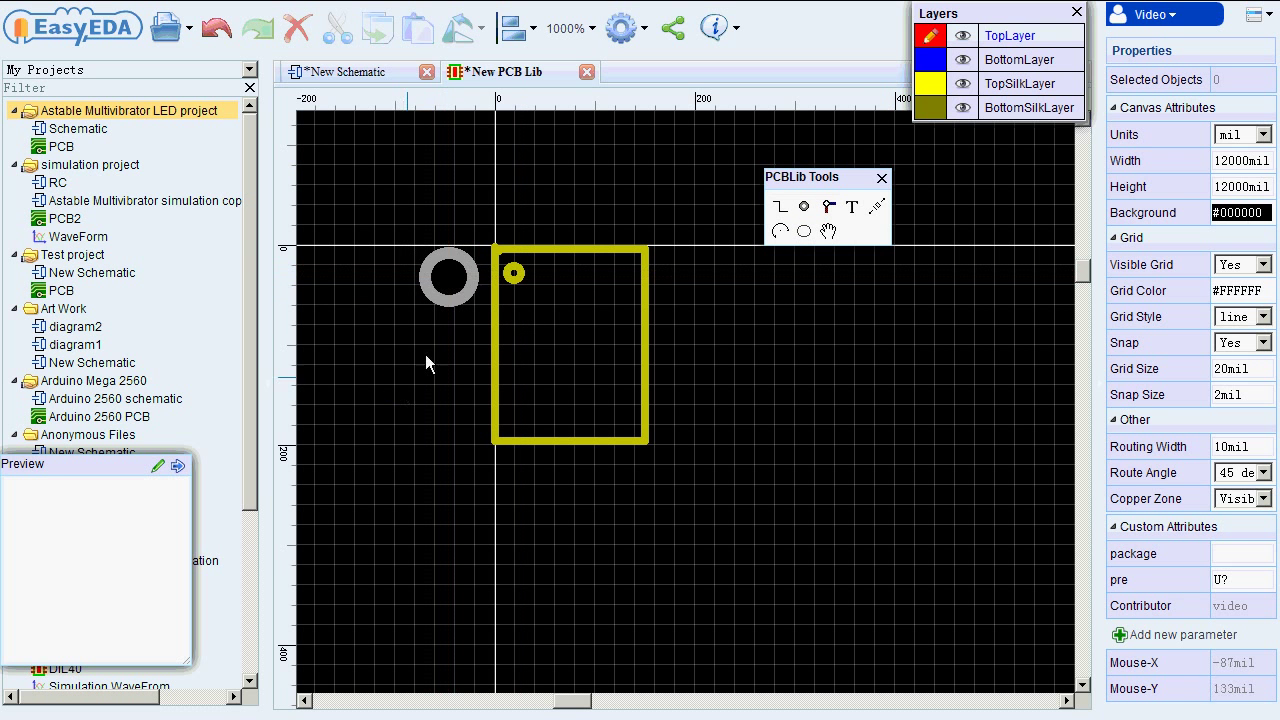
Change the new pad to a Rectangle shape on TopLayer with a 0 mil hole.
{"action": "left_click", "coordinate": [450, 308]}
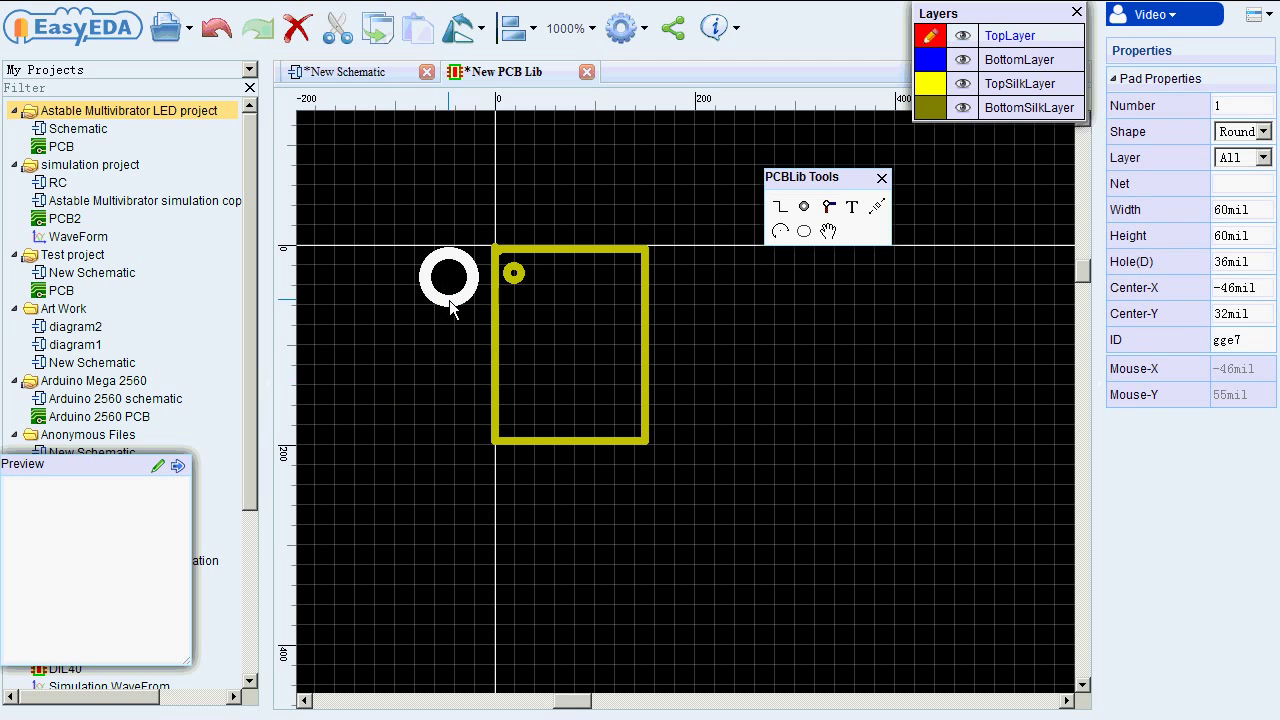
{"action": "left_click", "coordinate": [1242, 132]}
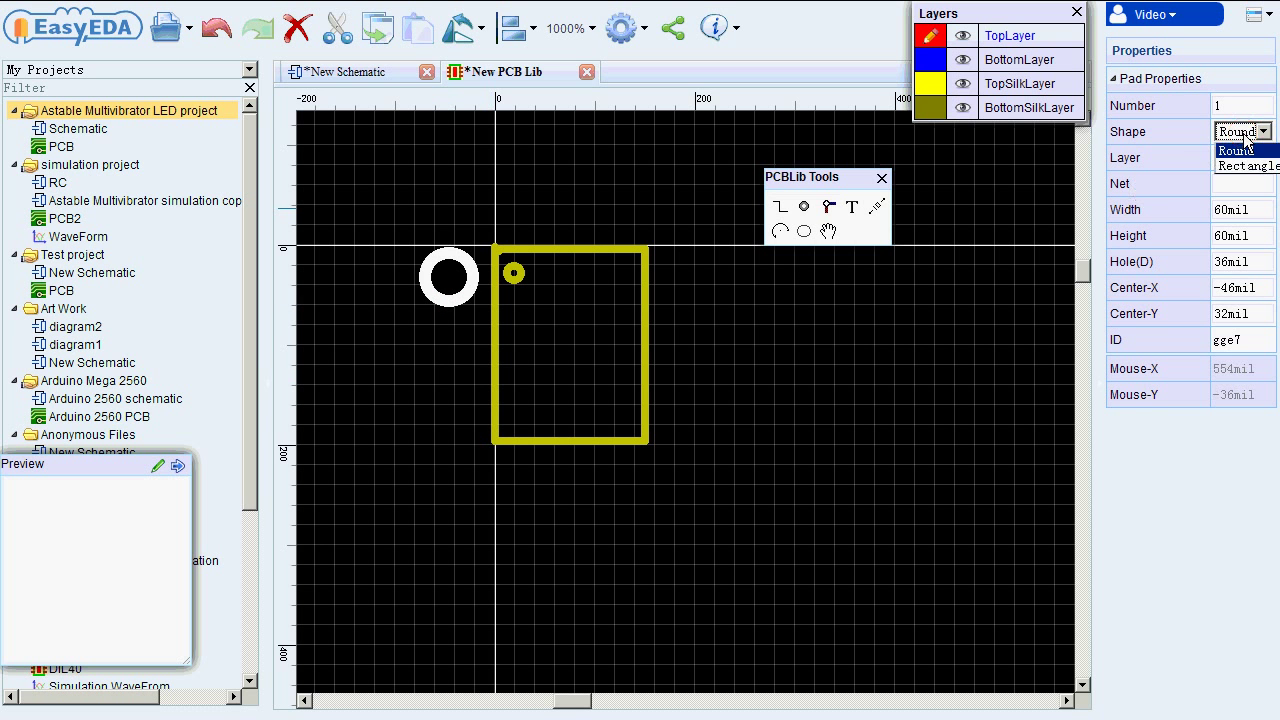
{"action": "left_click", "coordinate": [1248, 167]}
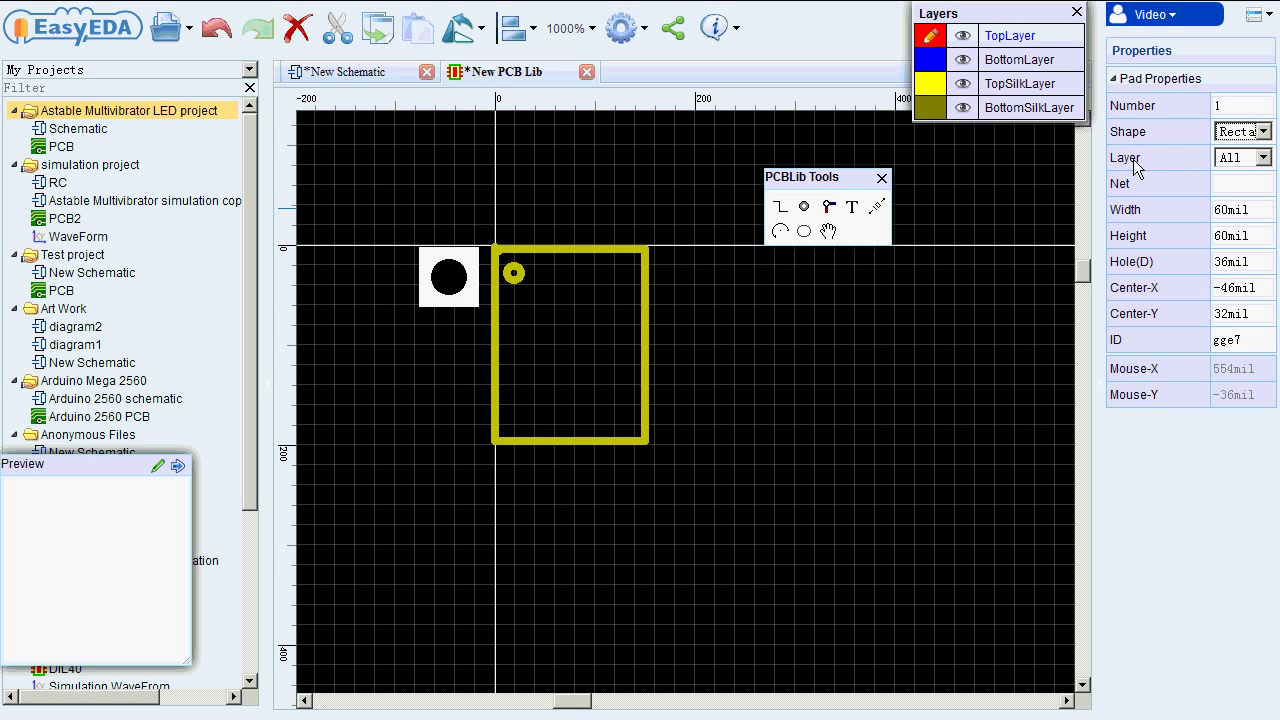
{"action": "left_click", "coordinate": [1255, 158]}
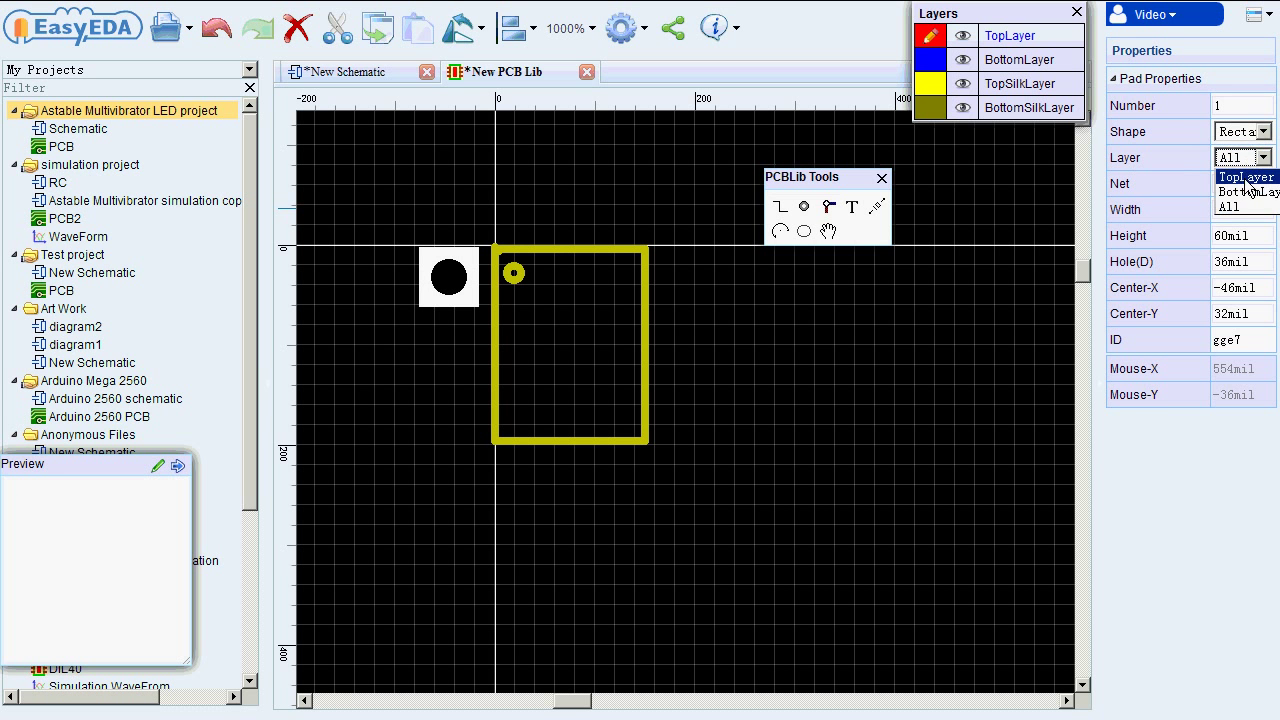
{"action": "left_click", "coordinate": [1247, 178]}
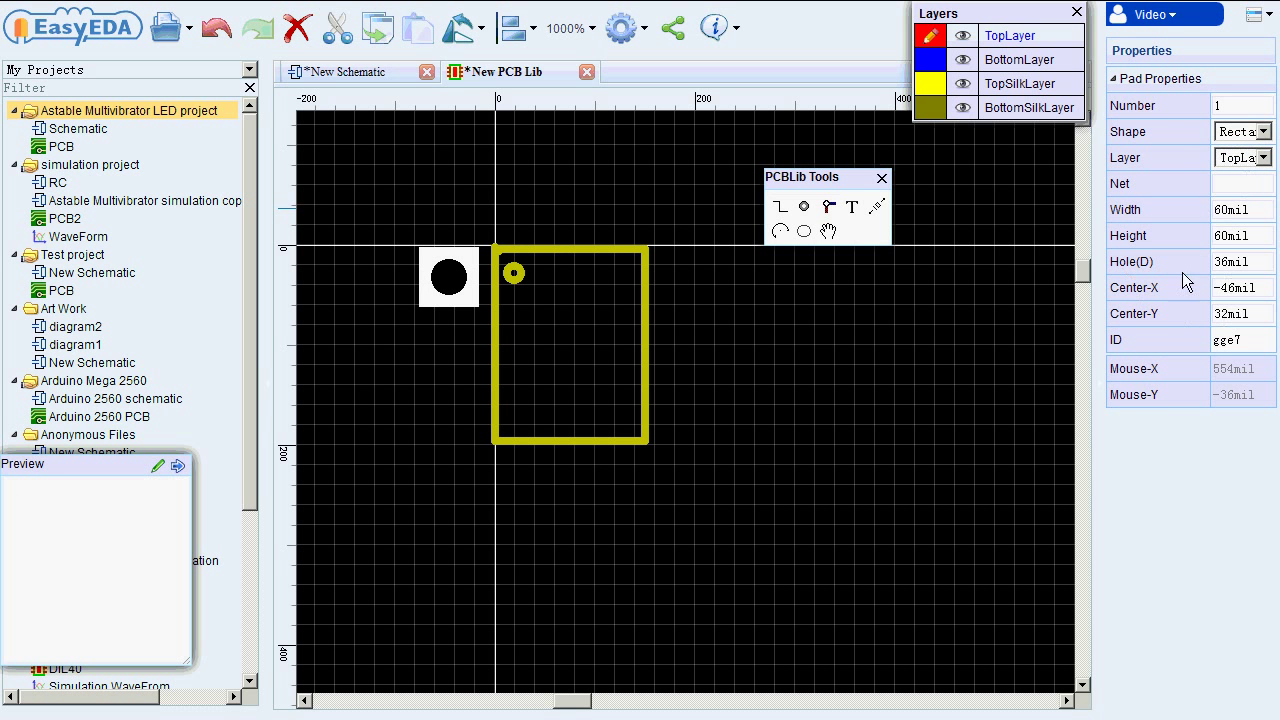
{"action": "left_click", "coordinate": [1218, 262]}
{"action": "left_click", "coordinate": [1253, 288]}
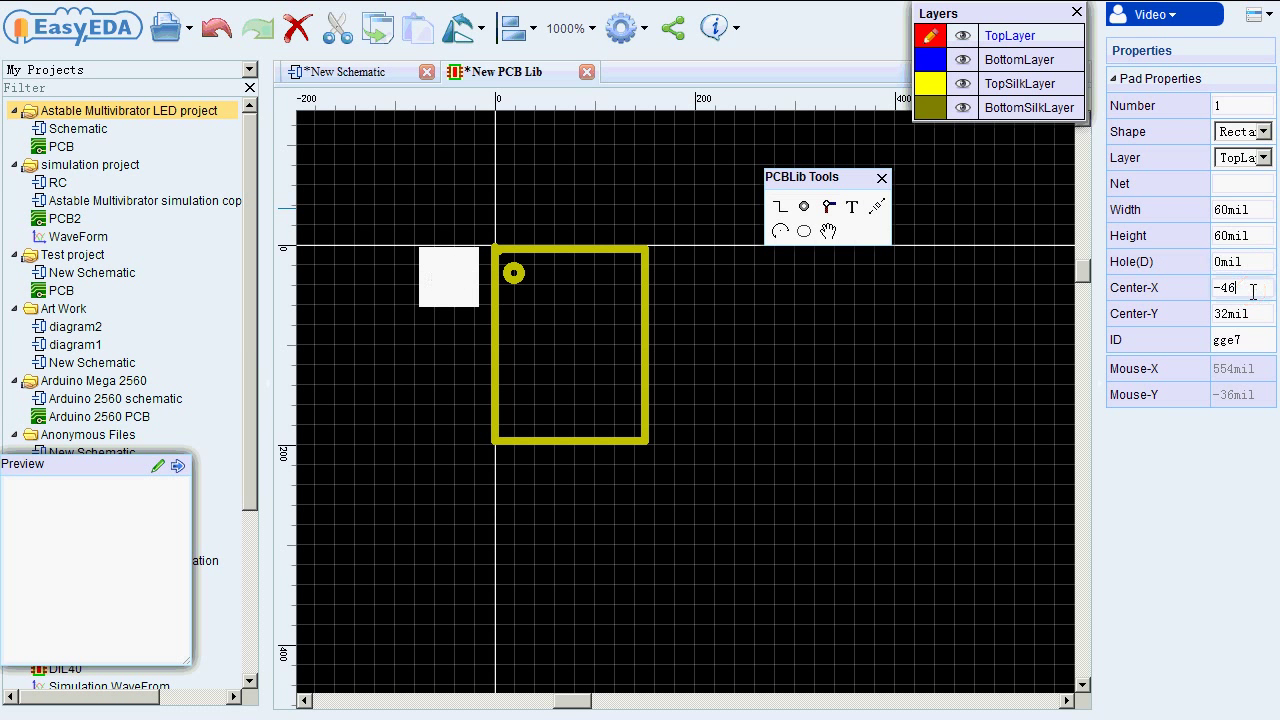
Set the rectangular pad's width to 40 mil and its height to 20 mil.
{"action": "left_click", "coordinate": [1241, 210]}
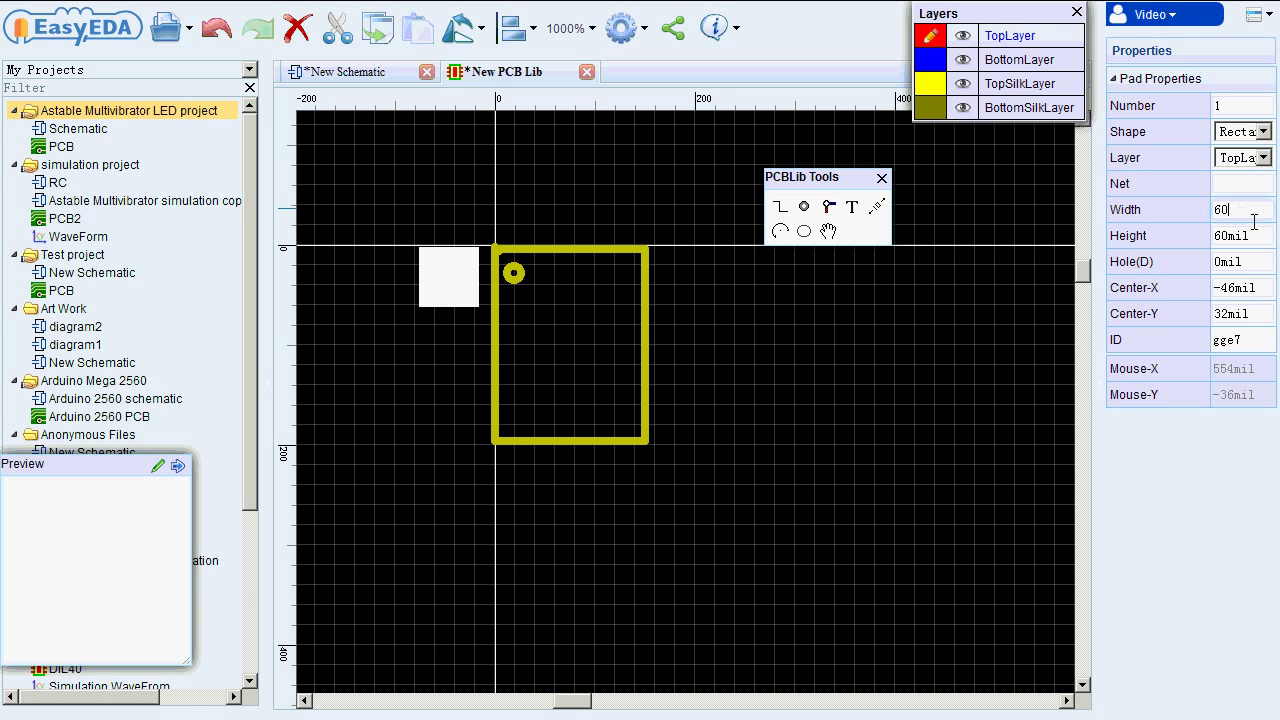
{"action": "left_click", "coordinate": [1224, 210]}
{"action": "type", "text": "4"}
{"action": "left_click", "coordinate": [1249, 236]}
{"action": "left_click", "coordinate": [1219, 236]}
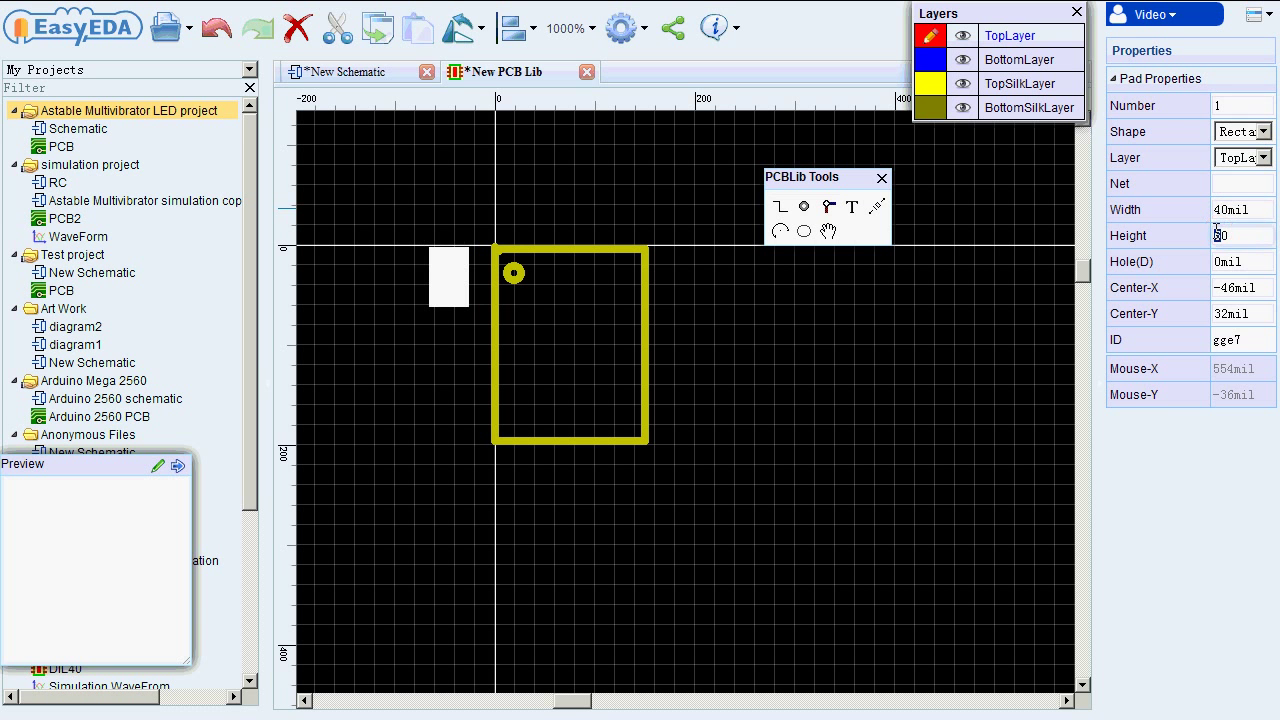
{"action": "left_click", "coordinate": [1238, 261]}
{"action": "left_click", "coordinate": [831, 366]}
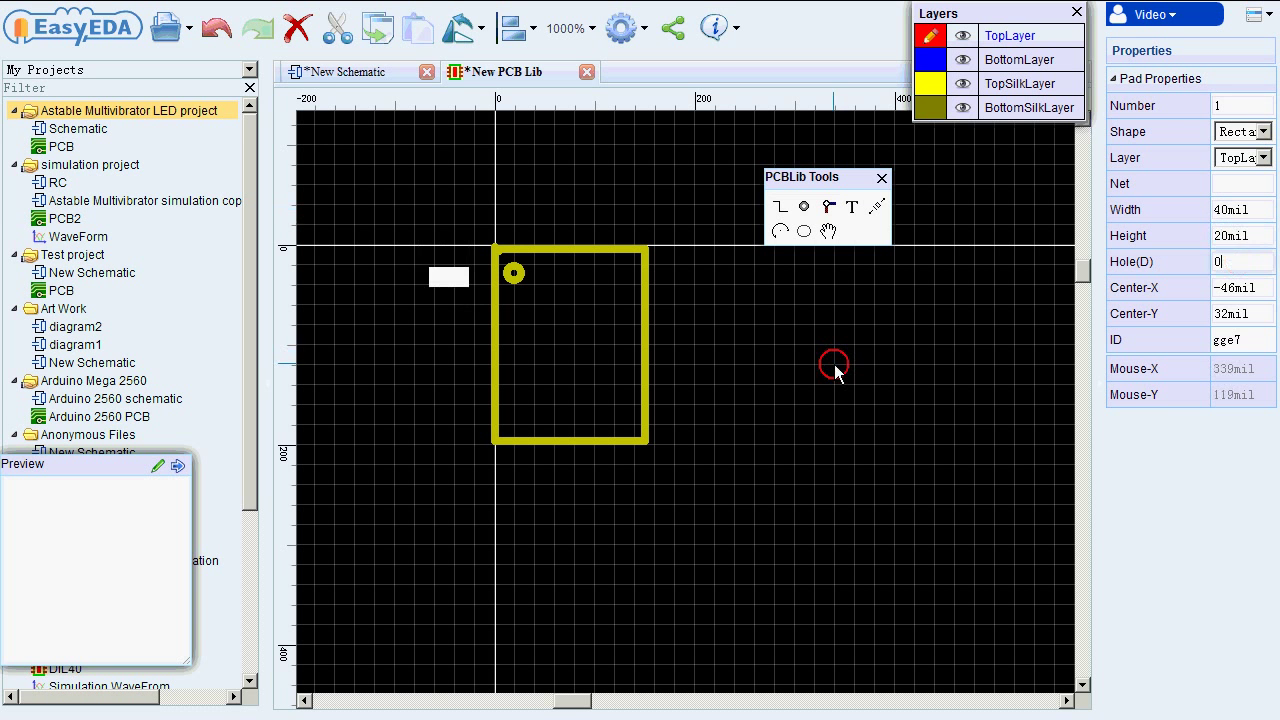
Move pad 1 against the outline's left edge and set its center to X -24 mil, Y 20 mil.
{"action": "scroll", "coordinate": [468, 279], "scroll_direction": "up", "scroll_amount": 2}
{"action": "left_click", "coordinate": [462, 271]}
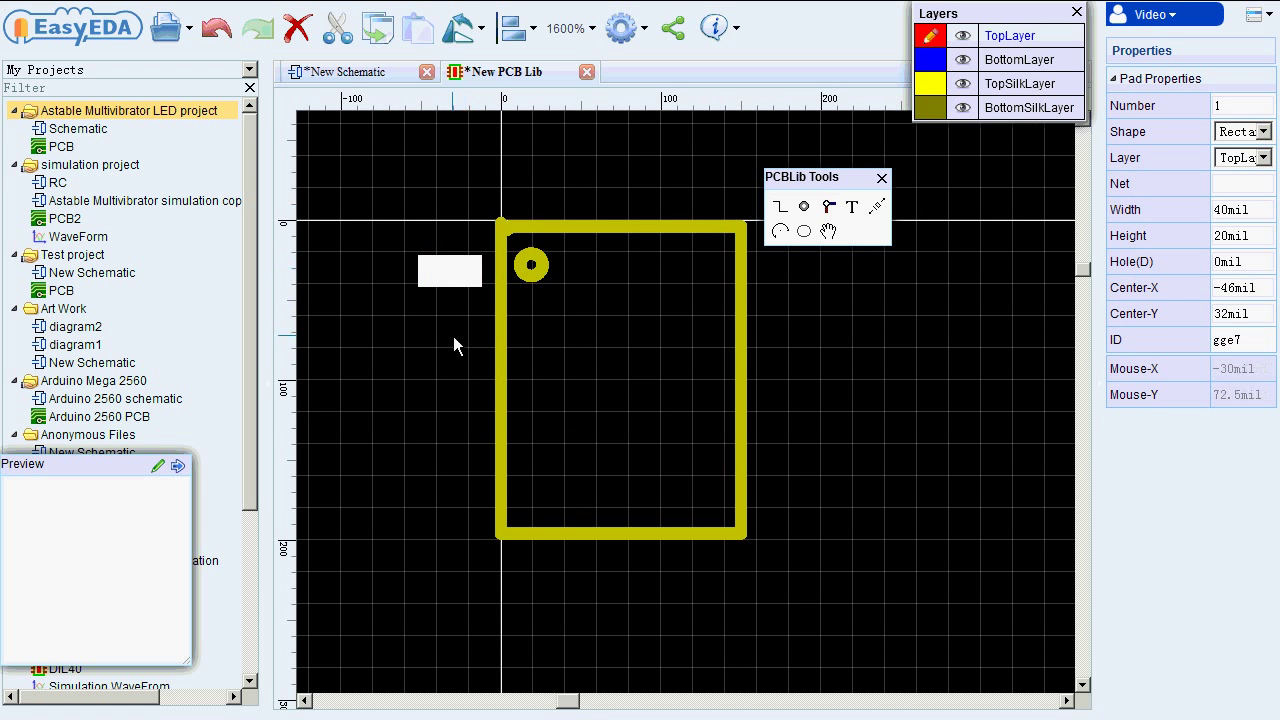
{"action": "left_click_drag", "start_coordinate": [455, 279], "coordinate": [465, 272]}
{"action": "left_click", "coordinate": [1237, 289]}
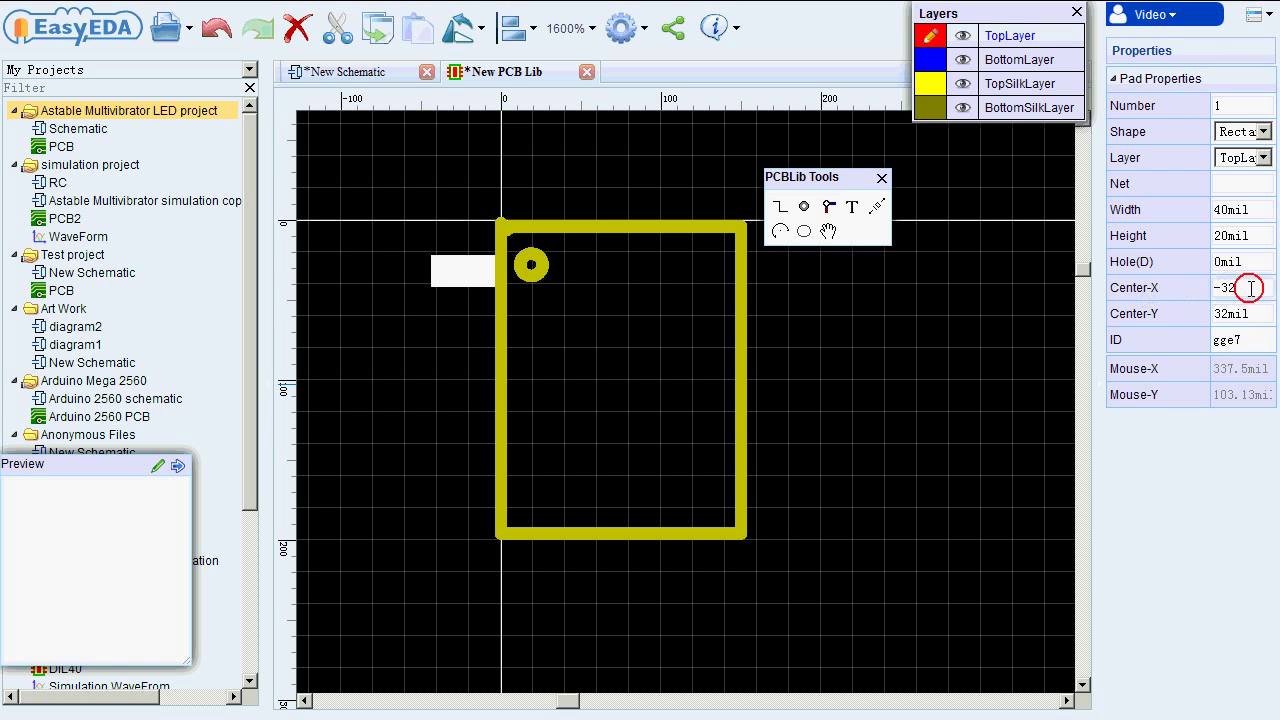
{"action": "left_click_drag", "start_coordinate": [1240, 289], "coordinate": [1229, 288]}
{"action": "type", "text": "24"}
{"action": "left_click", "coordinate": [1244, 316]}
{"action": "left_click_drag", "start_coordinate": [1242, 316], "coordinate": [1218, 316]}
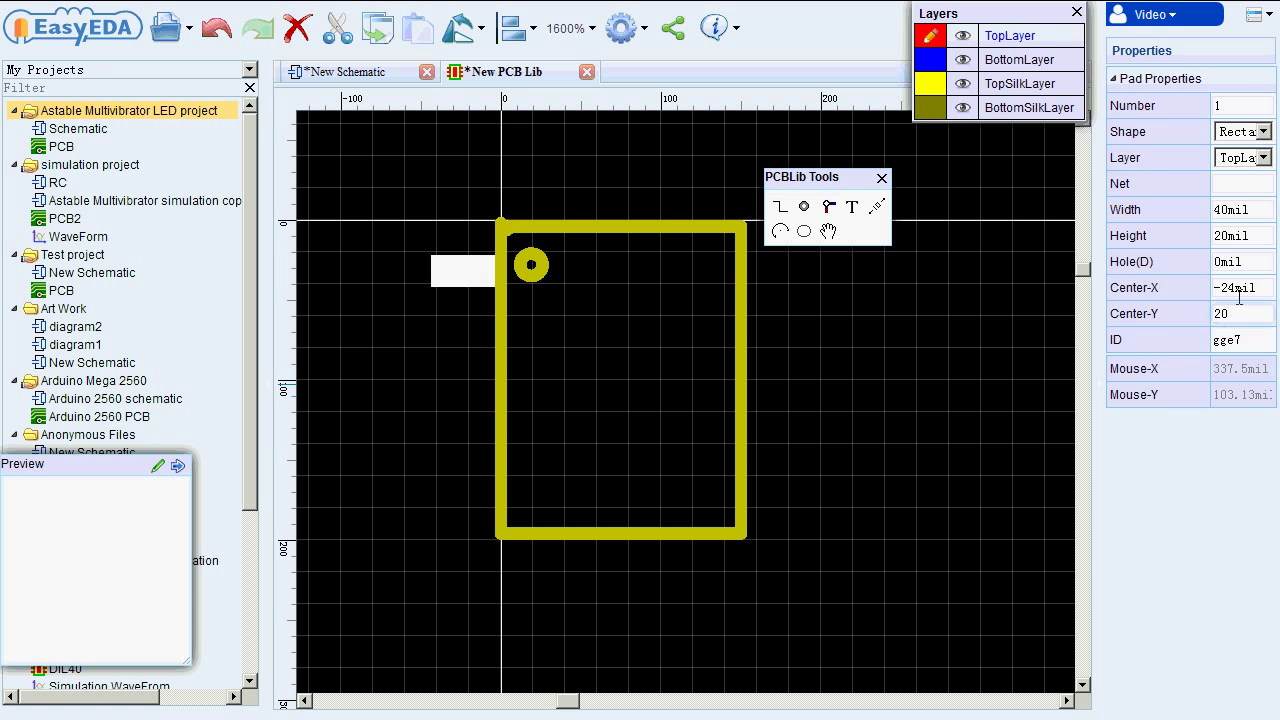
{"action": "type", "text": "20"}
{"action": "key", "text": "Return"}
{"action": "left_click", "coordinate": [995, 375]}
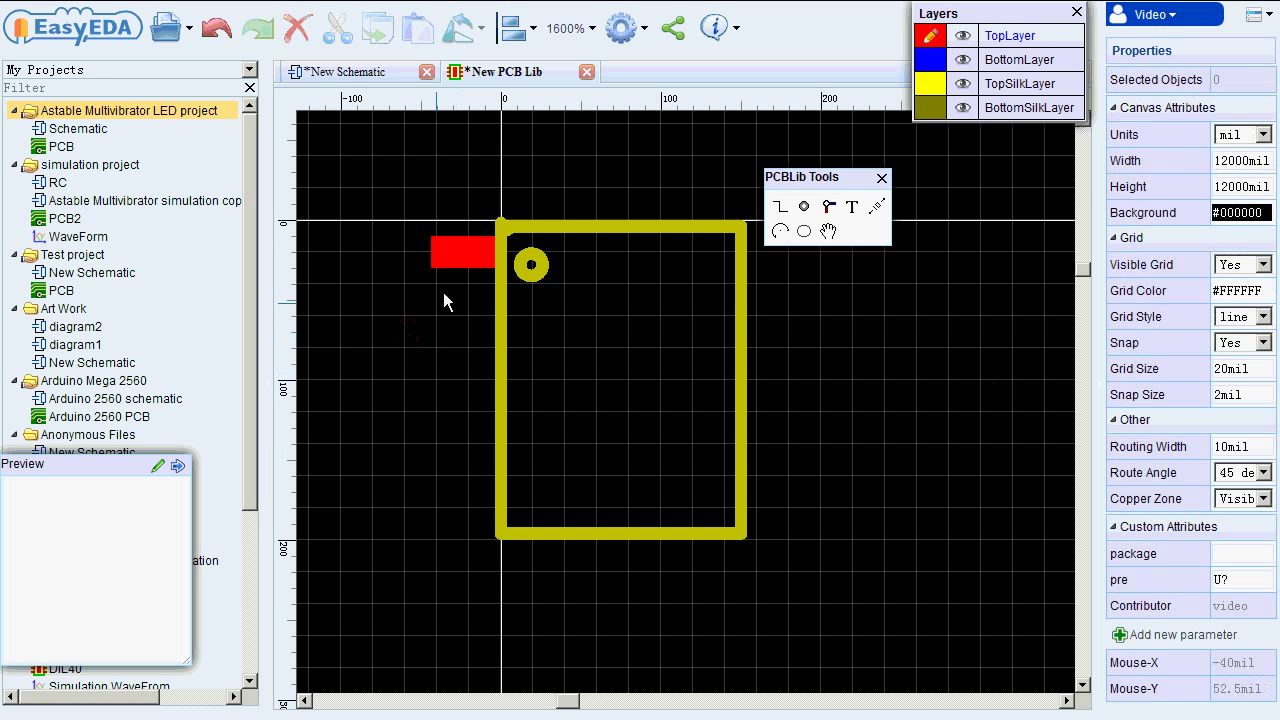
{"action": "left_click", "coordinate": [467, 254]}
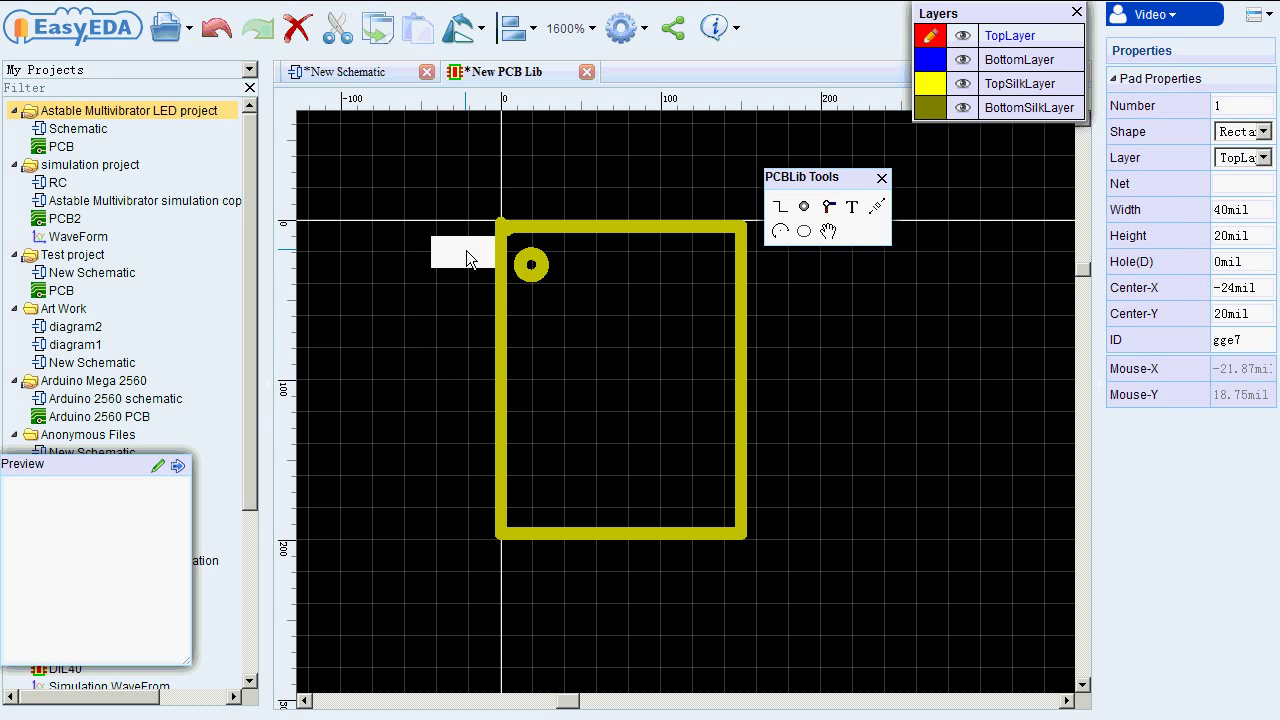
{"action": "left_click", "coordinate": [714, 178]}
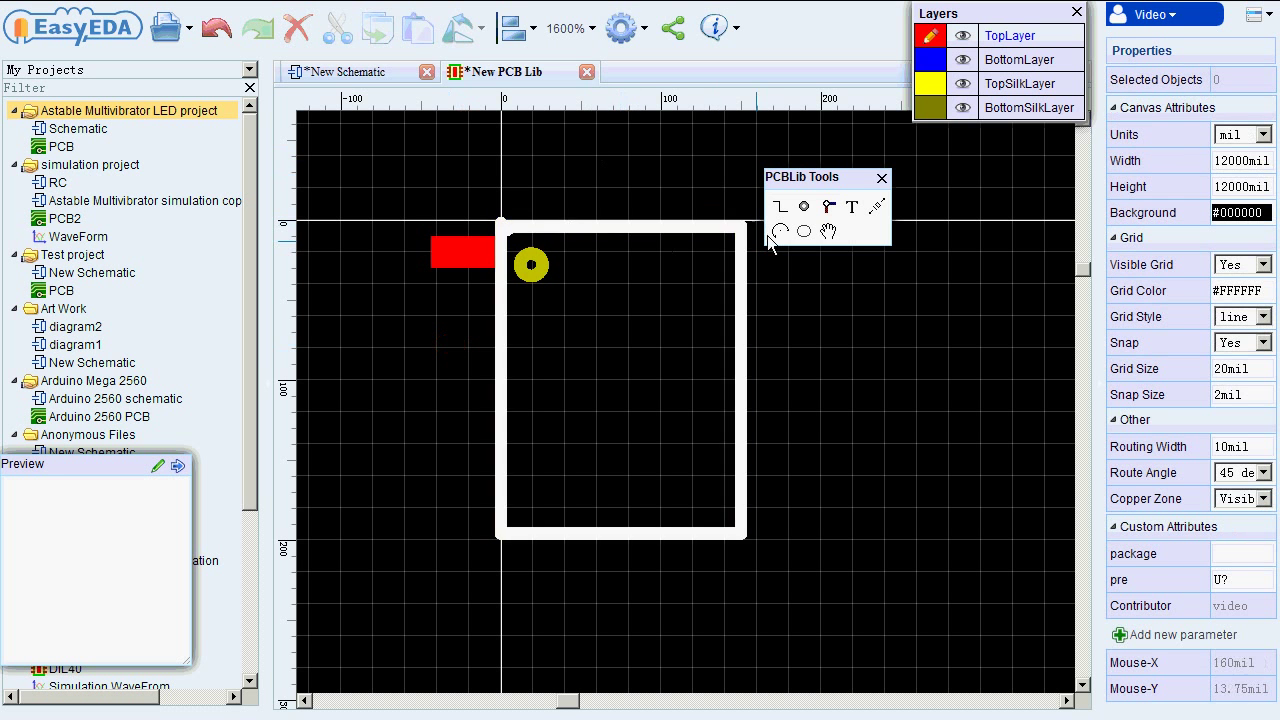
Place three more pads below pad 1 along the outline's left edge, at about Y 64, 116 and 164 mil.
{"action": "left_click", "coordinate": [804, 206]}
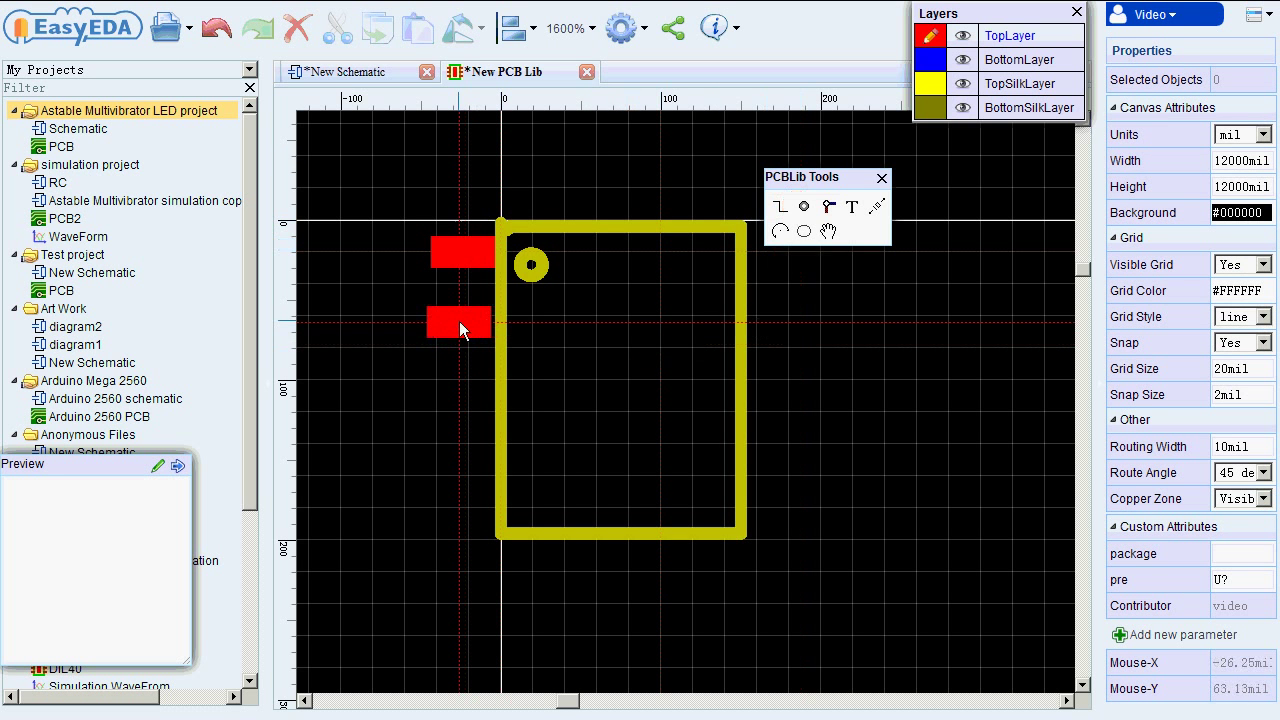
{"action": "left_click", "coordinate": [464, 321]}
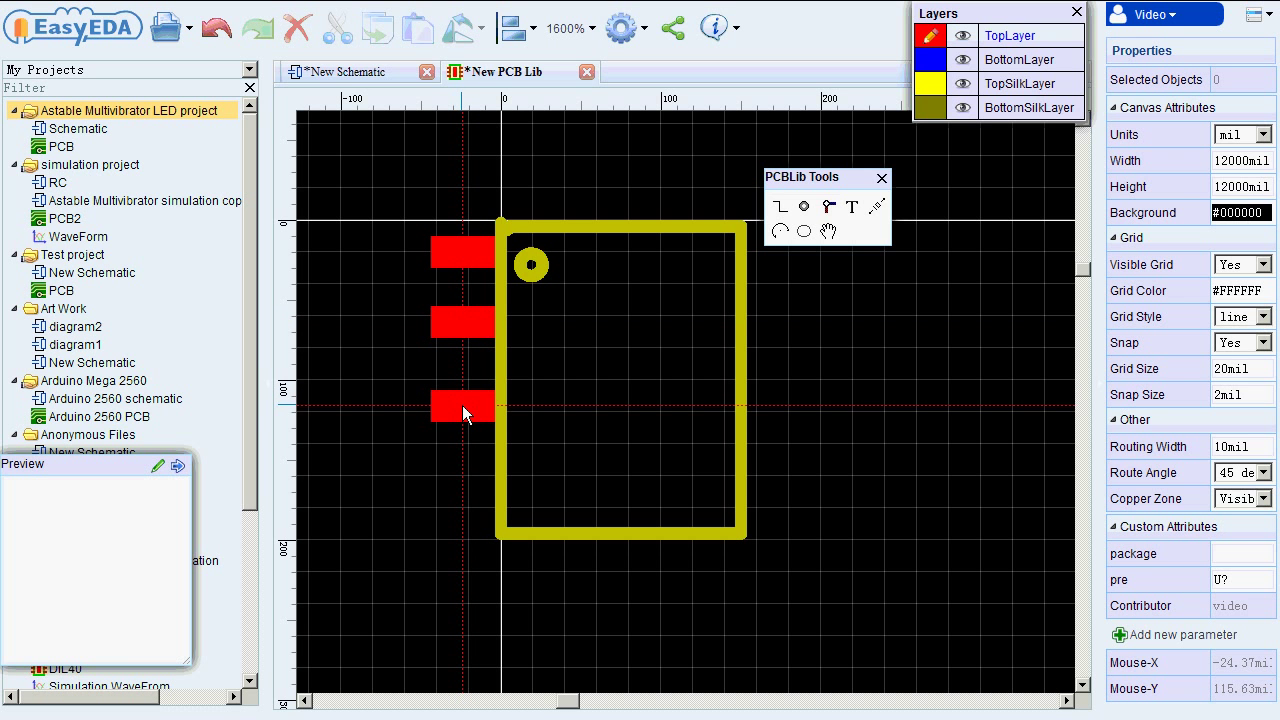
{"action": "left_click", "coordinate": [462, 405]}
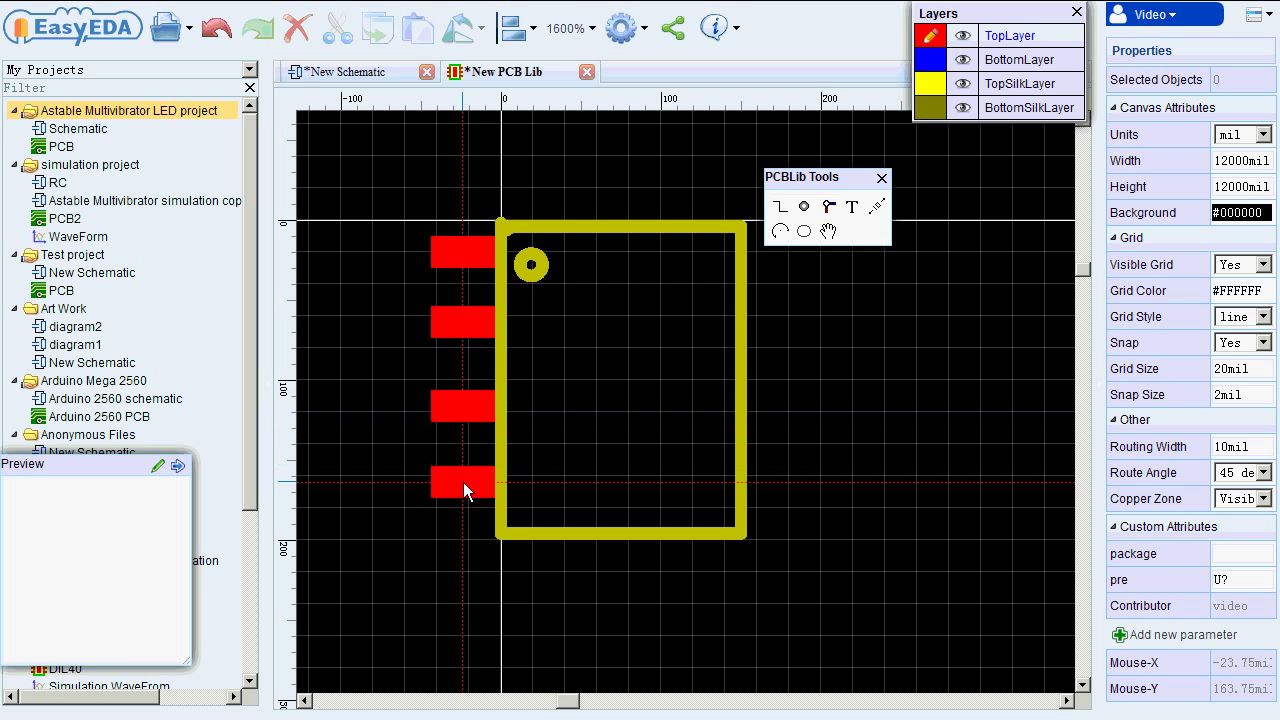
{"action": "left_click", "coordinate": [463, 482]}
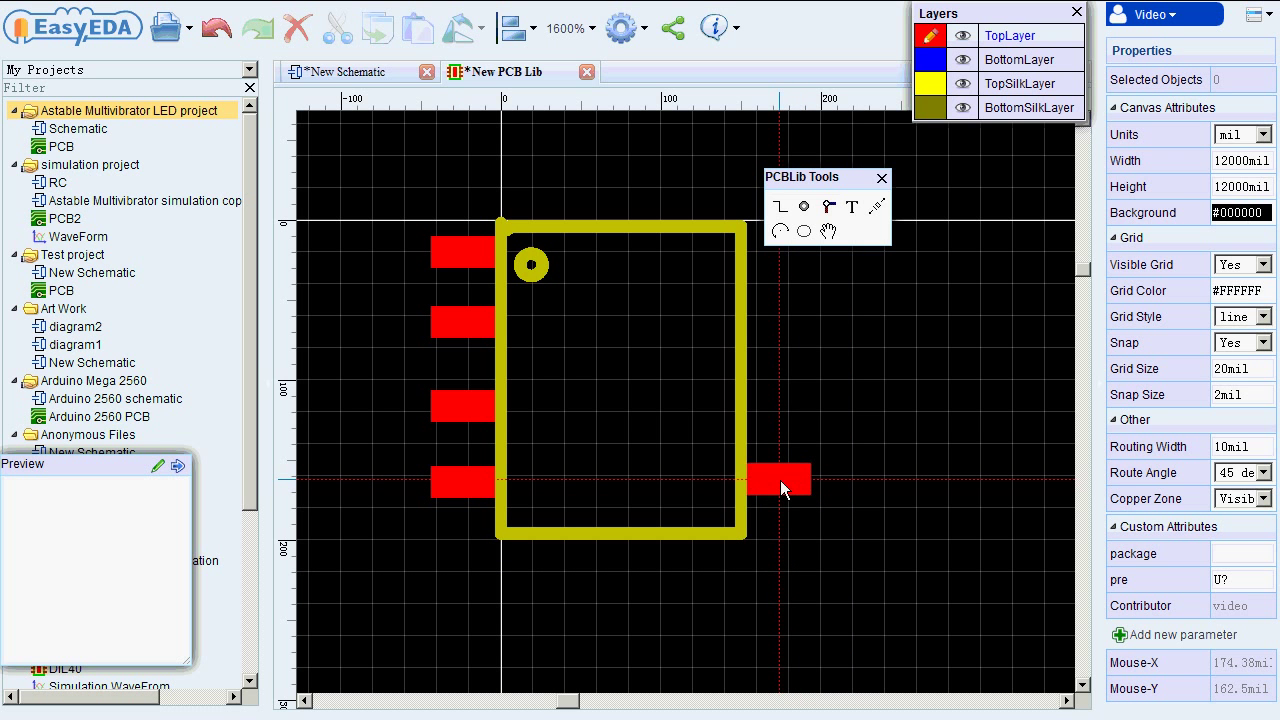
Place four pads upward along the outline's right edge at X 174 mil, at about Y 162, 116, 64 and 22 mil.
{"action": "left_click", "coordinate": [780, 481]}
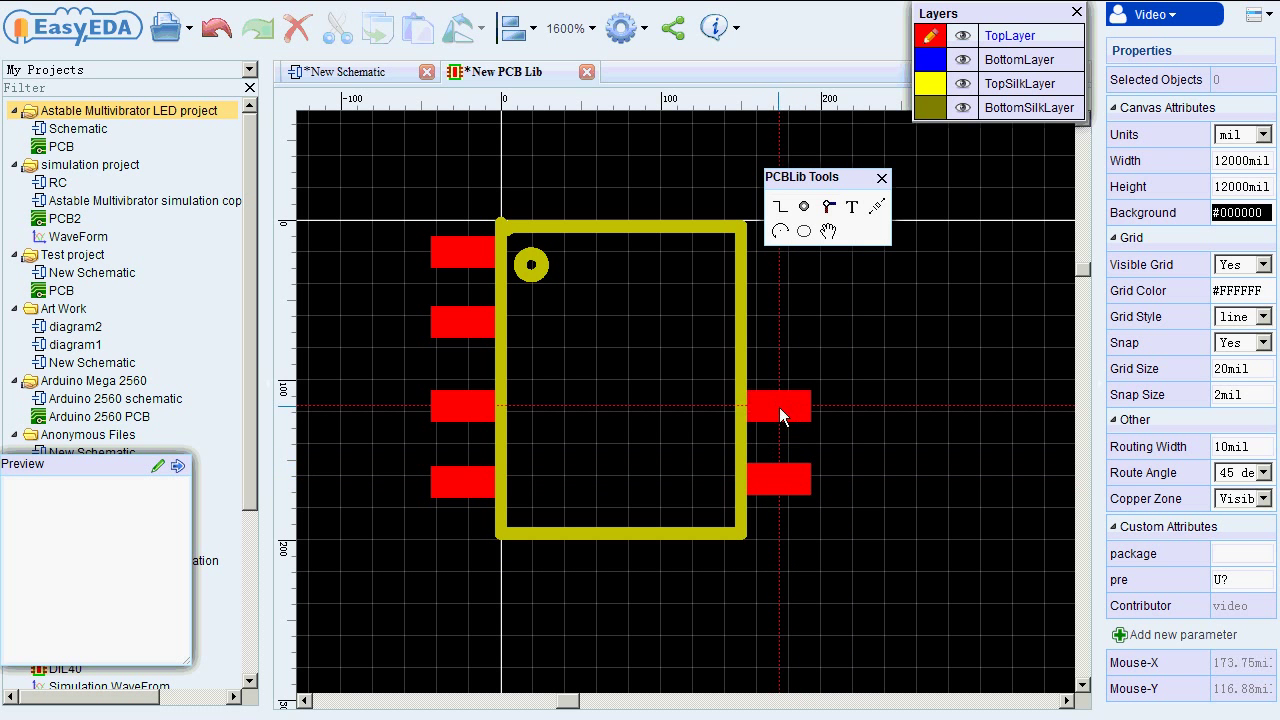
{"action": "left_click", "coordinate": [779, 407]}
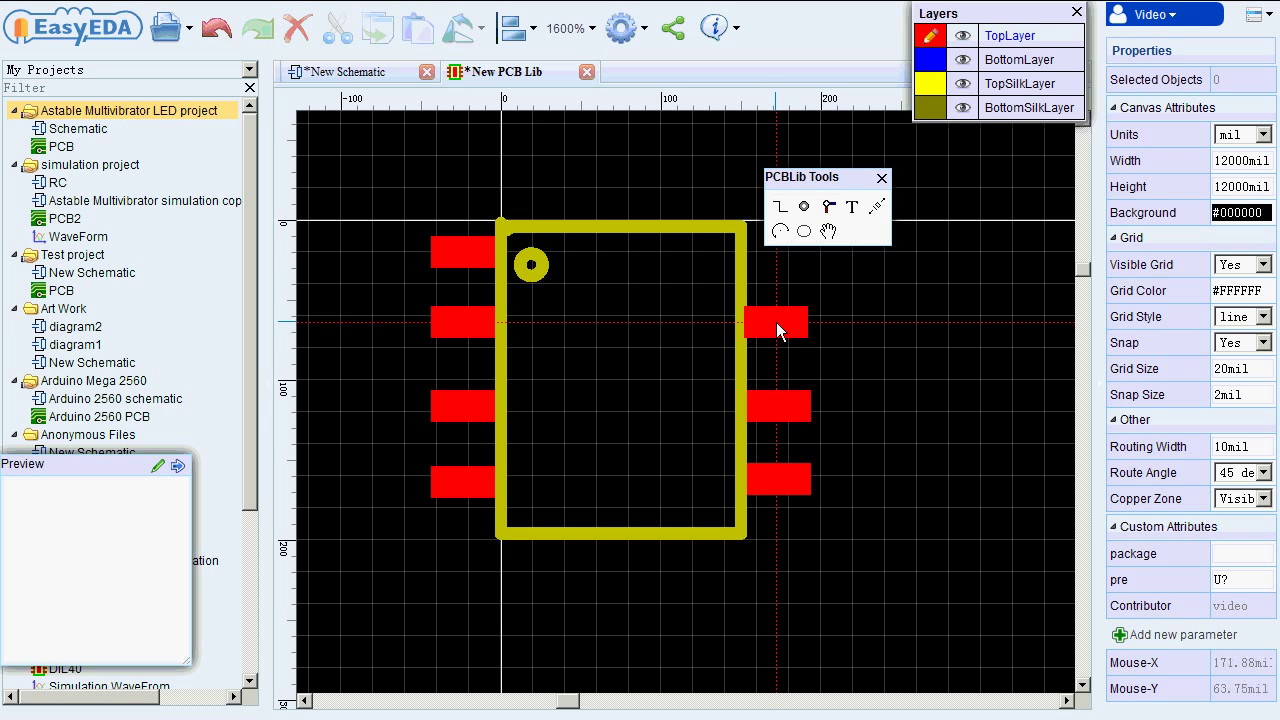
{"action": "left_click", "coordinate": [776, 322]}
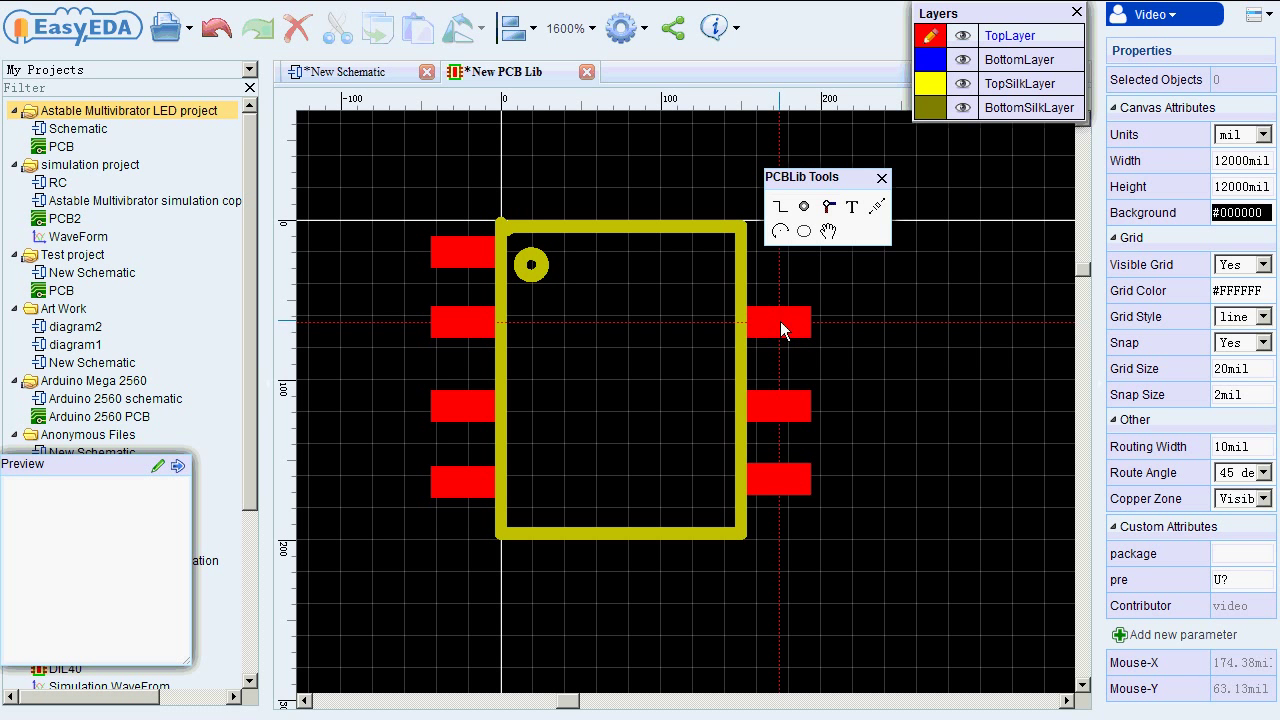
{"action": "left_click", "coordinate": [780, 256]}
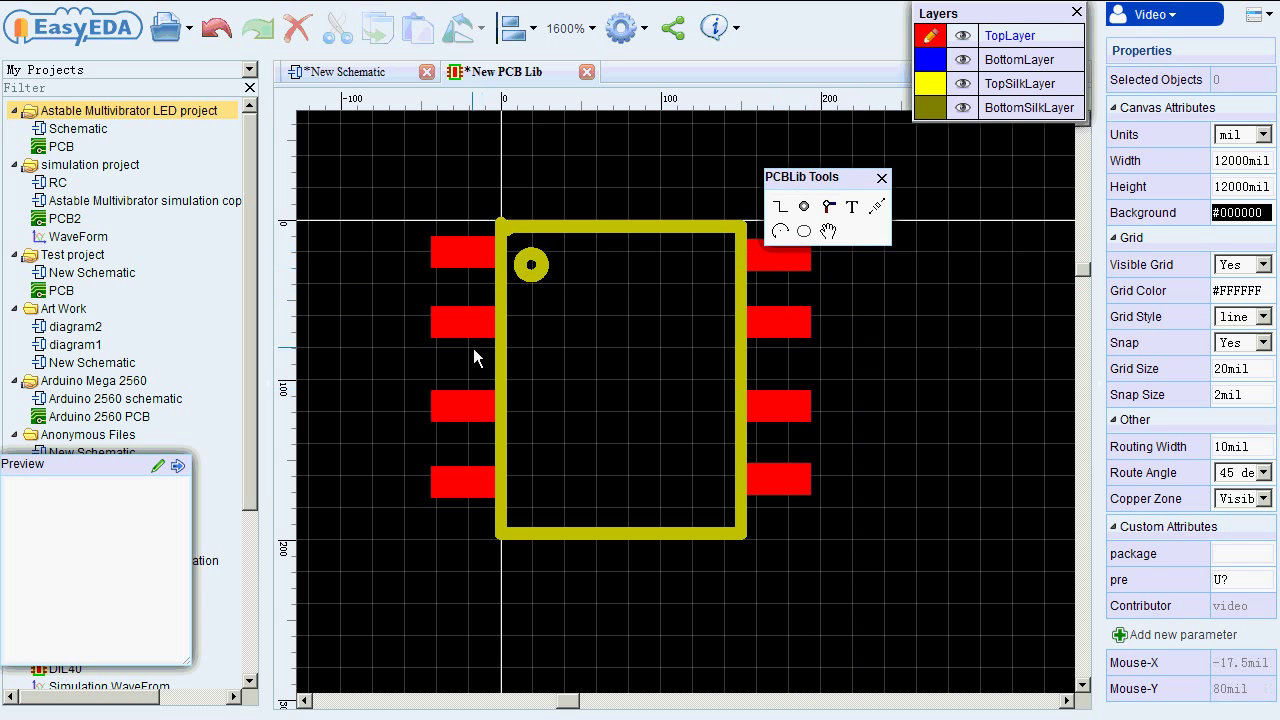
Measure the center-to-center distance between pads 1 and 2.
{"action": "left_click", "coordinate": [463, 253]}
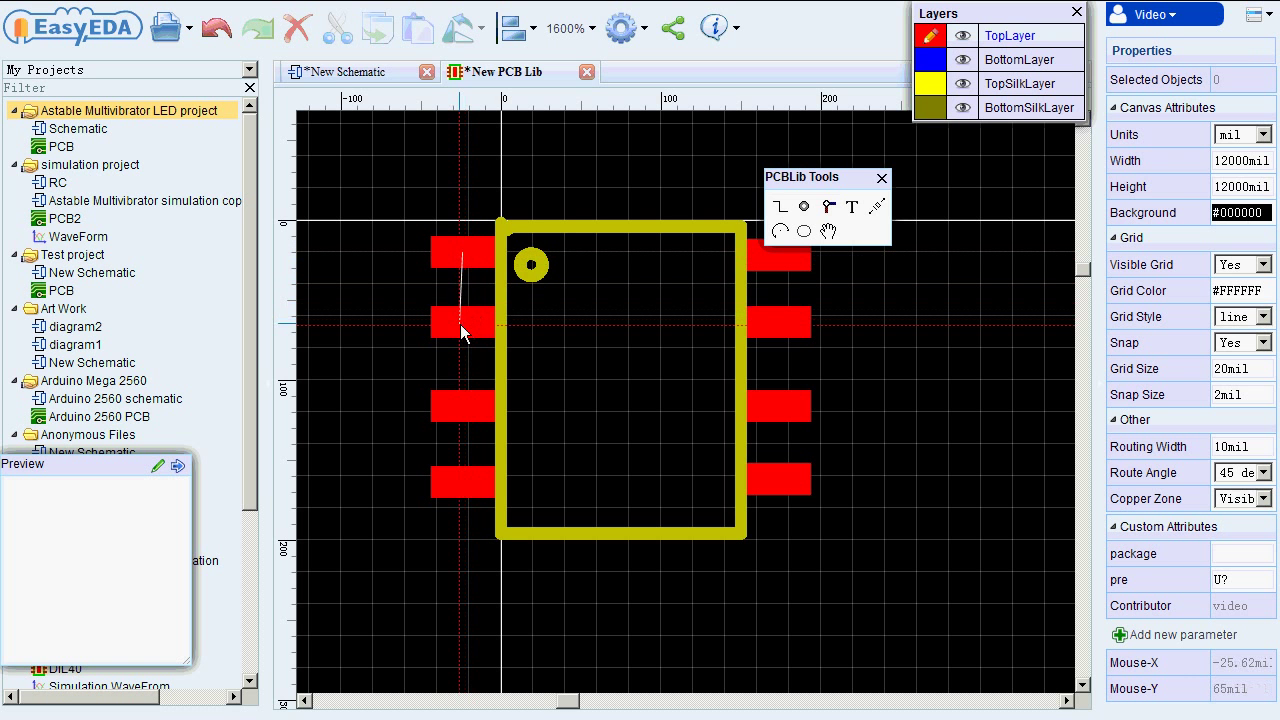
{"action": "left_click", "coordinate": [461, 326]}
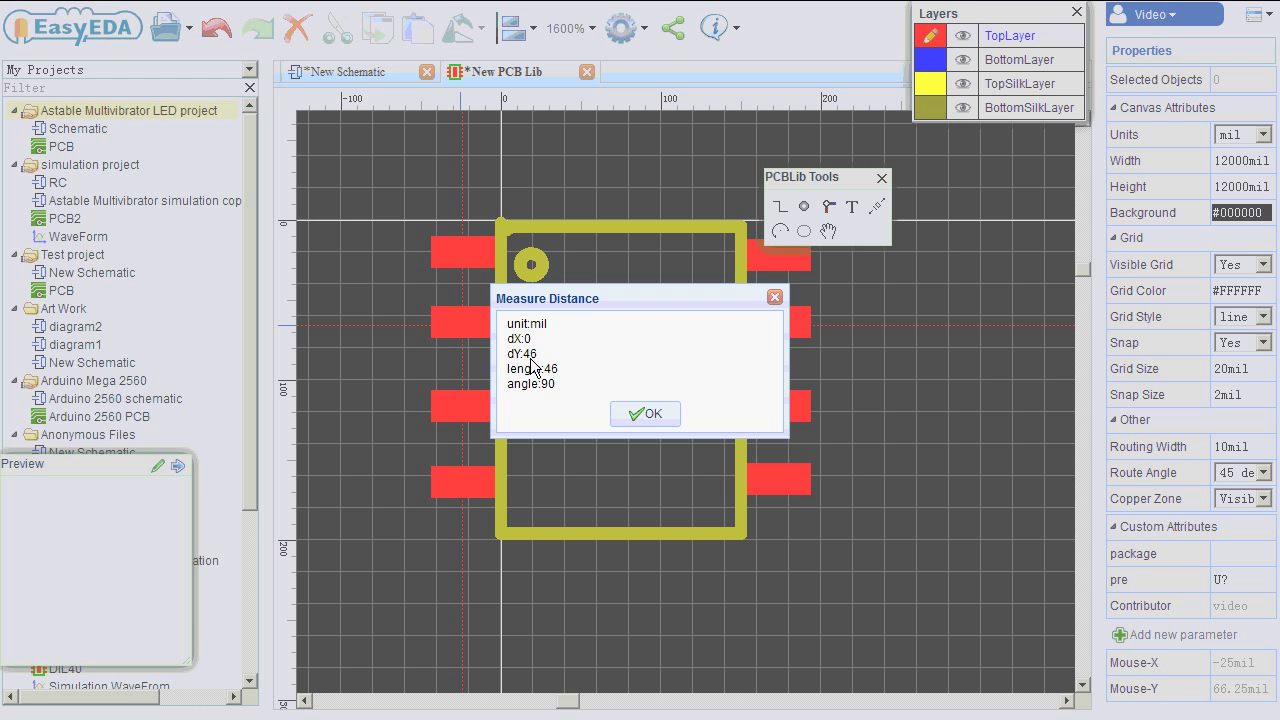
{"action": "left_click", "coordinate": [638, 412]}
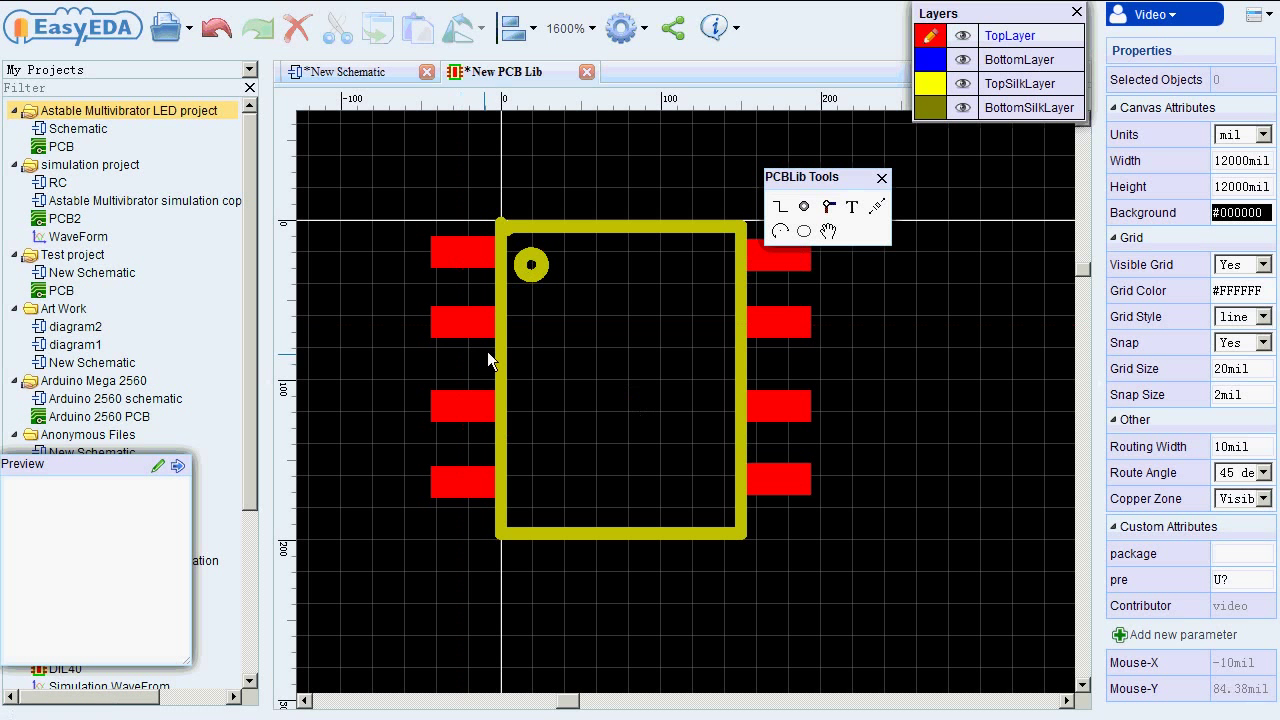
Compare the center positions of pads 1 and 2, and set pad 2's Center-Y to 70 mil.
{"action": "left_click", "coordinate": [472, 322]}
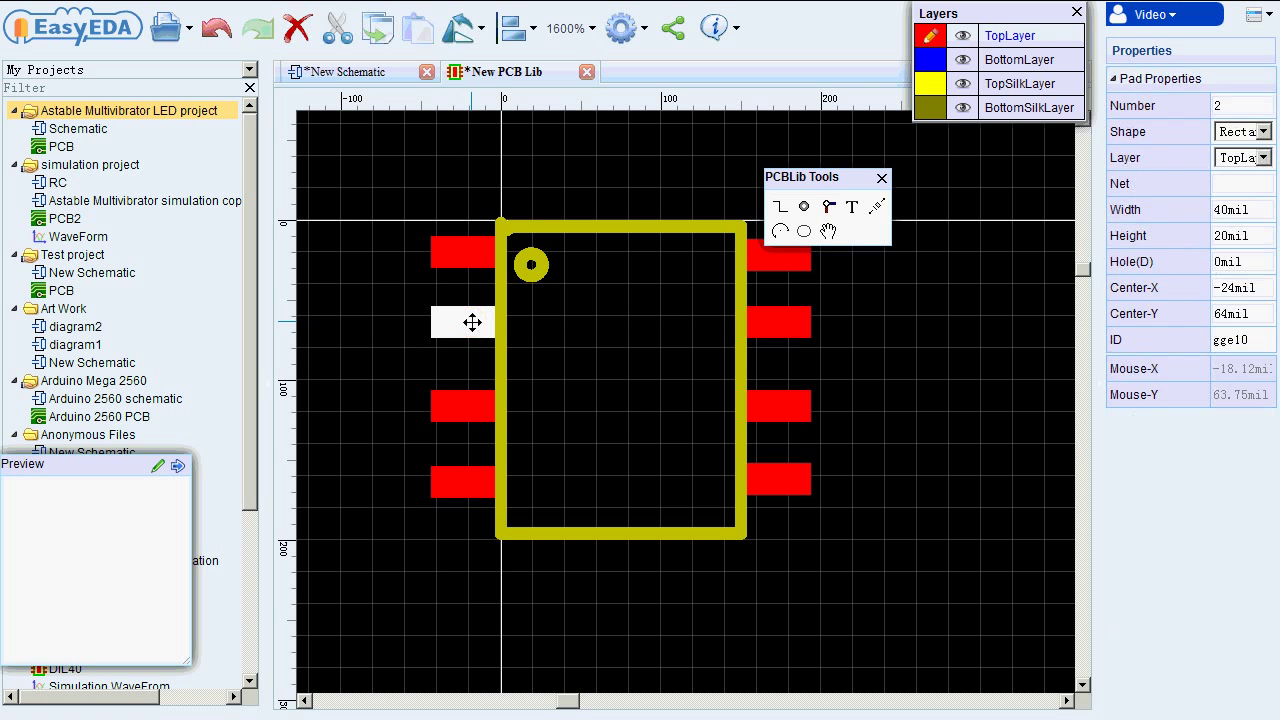
{"action": "left_click", "coordinate": [462, 252]}
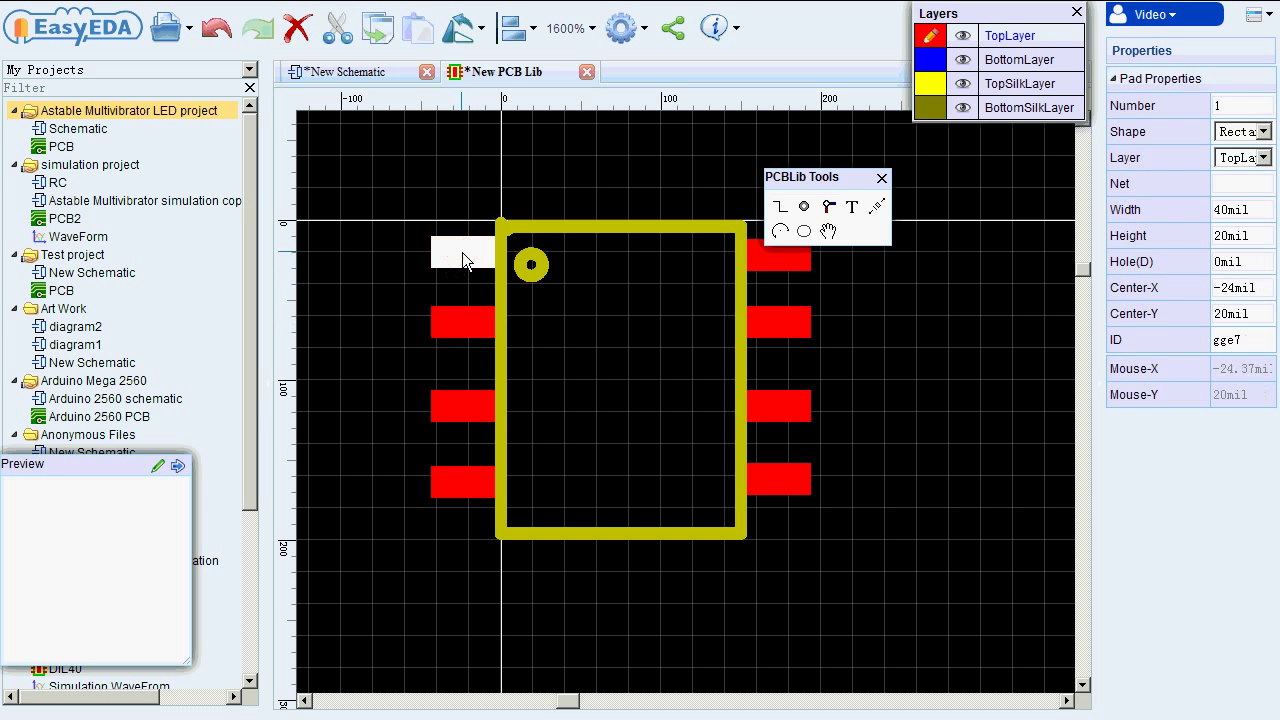
{"action": "left_click", "coordinate": [468, 327]}
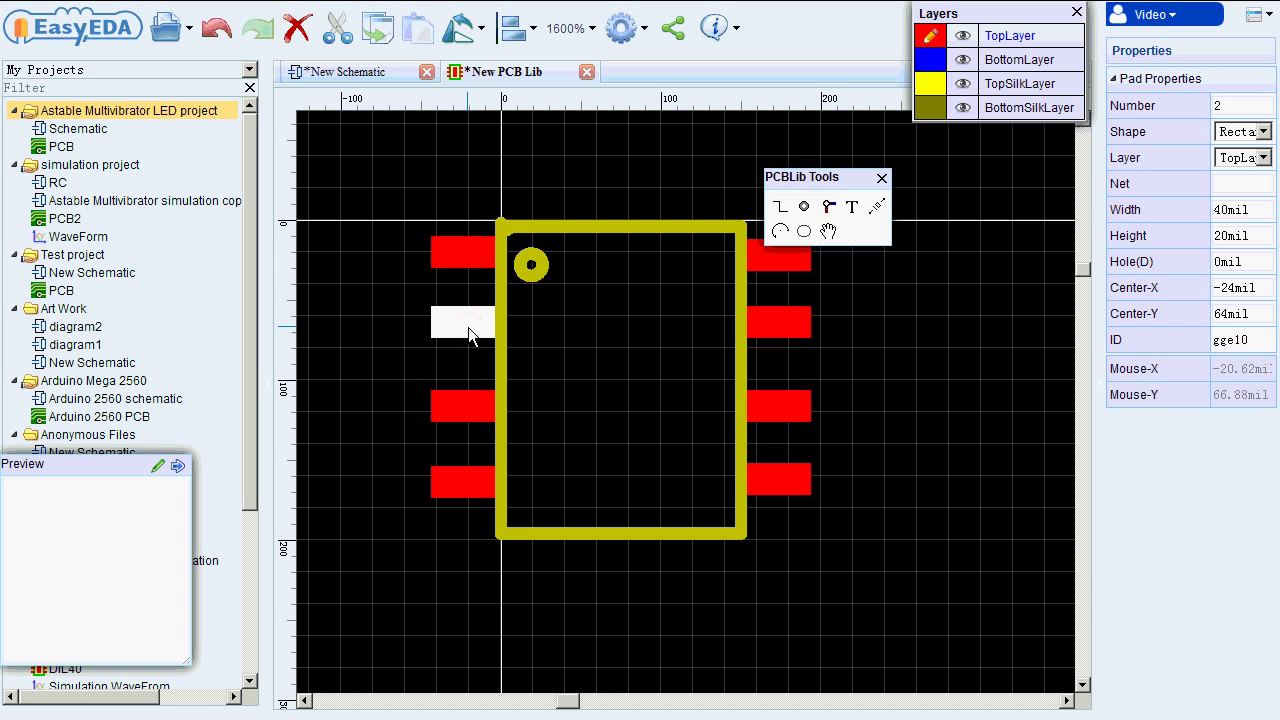
{"action": "left_click", "coordinate": [1240, 316]}
{"action": "type", "text": "64"}
{"action": "double_click", "coordinate": [1217, 316]}
{"action": "left_click", "coordinate": [1248, 343]}
{"action": "left_click", "coordinate": [1003, 437]}
{"action": "left_click", "coordinate": [467, 333]}
Set the Center-Y of pad 3, the third pad down on the left side, to 120 mil.
{"action": "left_click", "coordinate": [467, 403]}
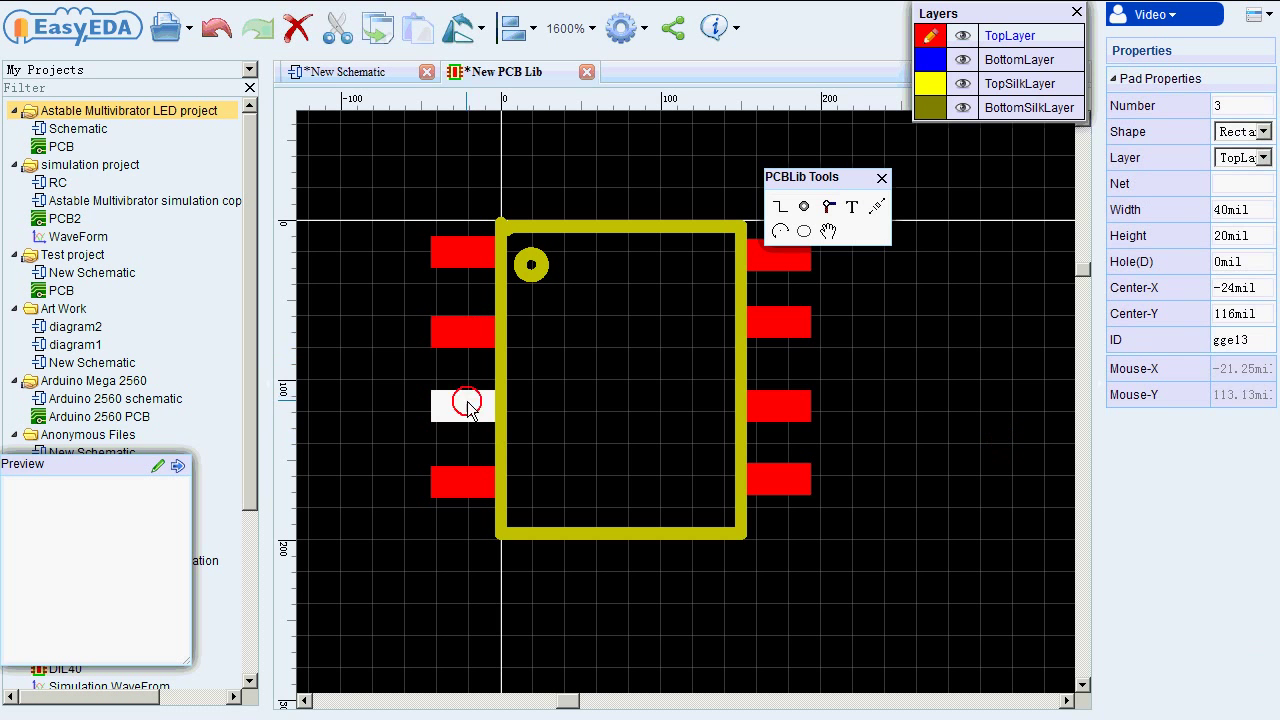
{"action": "double_click", "coordinate": [1240, 314]}
{"action": "type", "text": "12"}
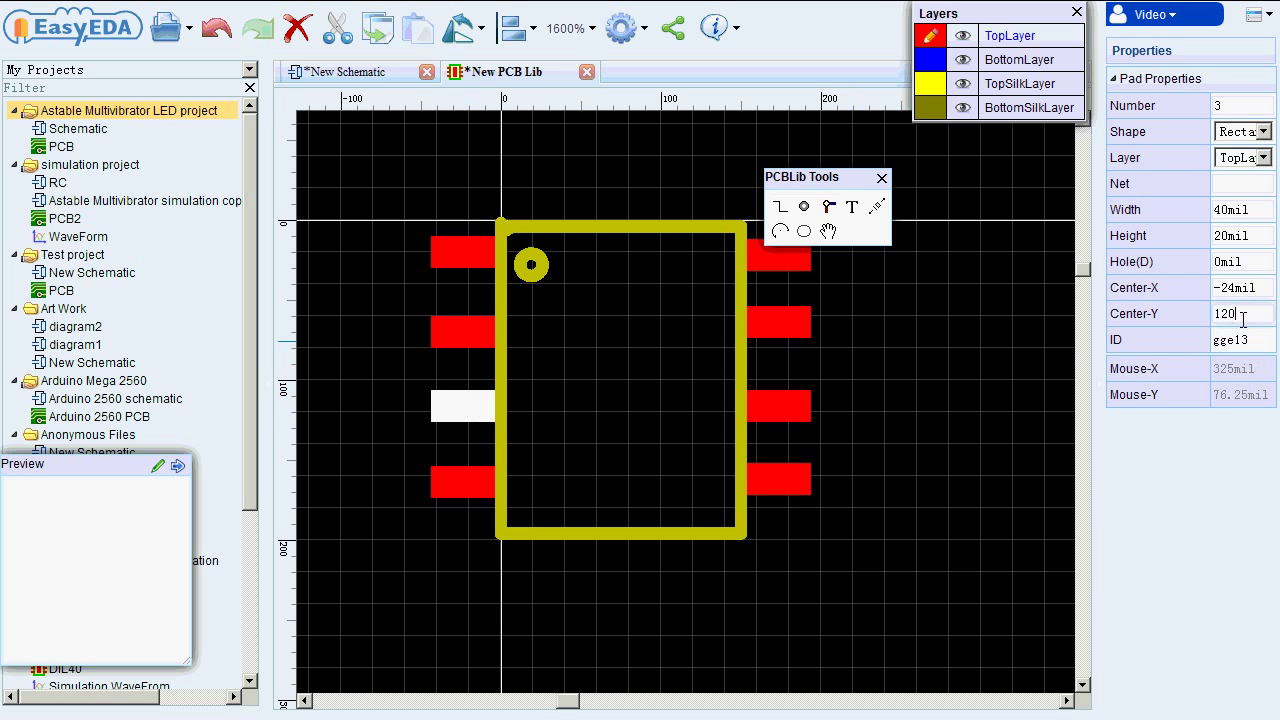
{"action": "type", "text": "0"}
{"action": "left_click", "coordinate": [1247, 349]}
Set the Center-Y of pad 4, the lowest pad on the left side, to 170 mil.
{"action": "left_click", "coordinate": [470, 491]}
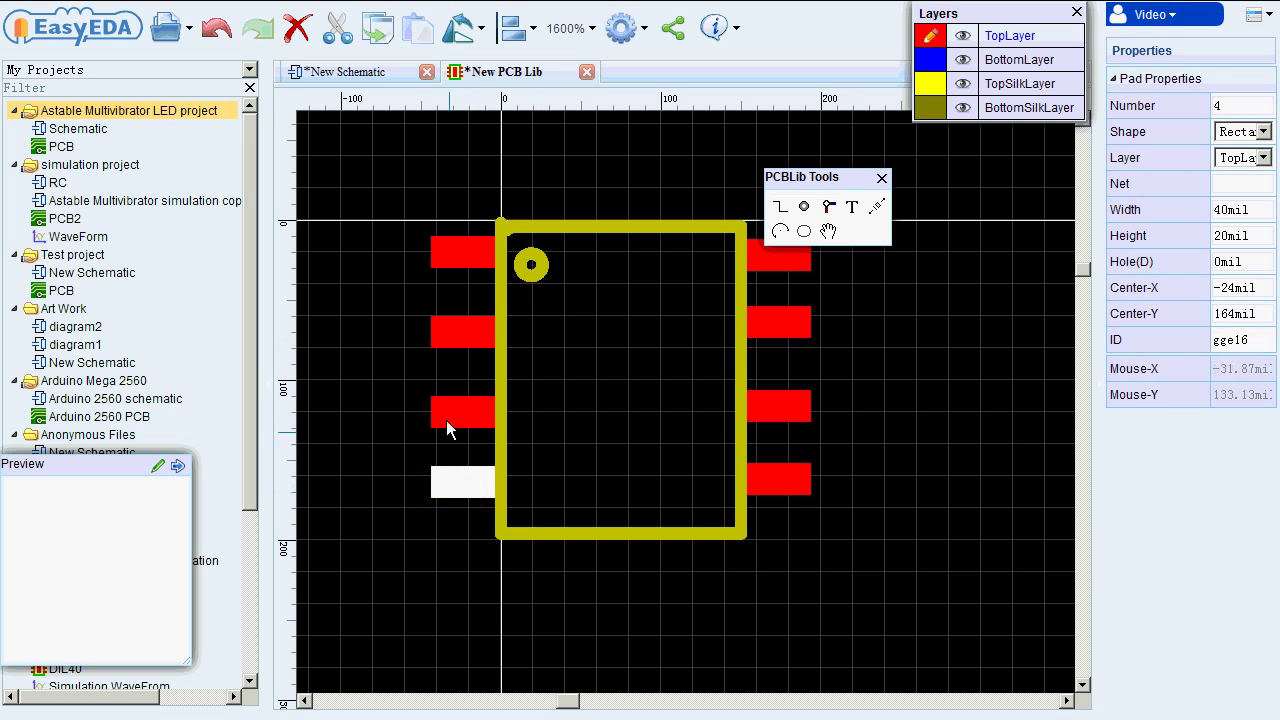
{"action": "left_click", "coordinate": [445, 417]}
{"action": "left_click", "coordinate": [460, 482]}
{"action": "double_click", "coordinate": [1243, 314]}
{"action": "type", "text": "164"}
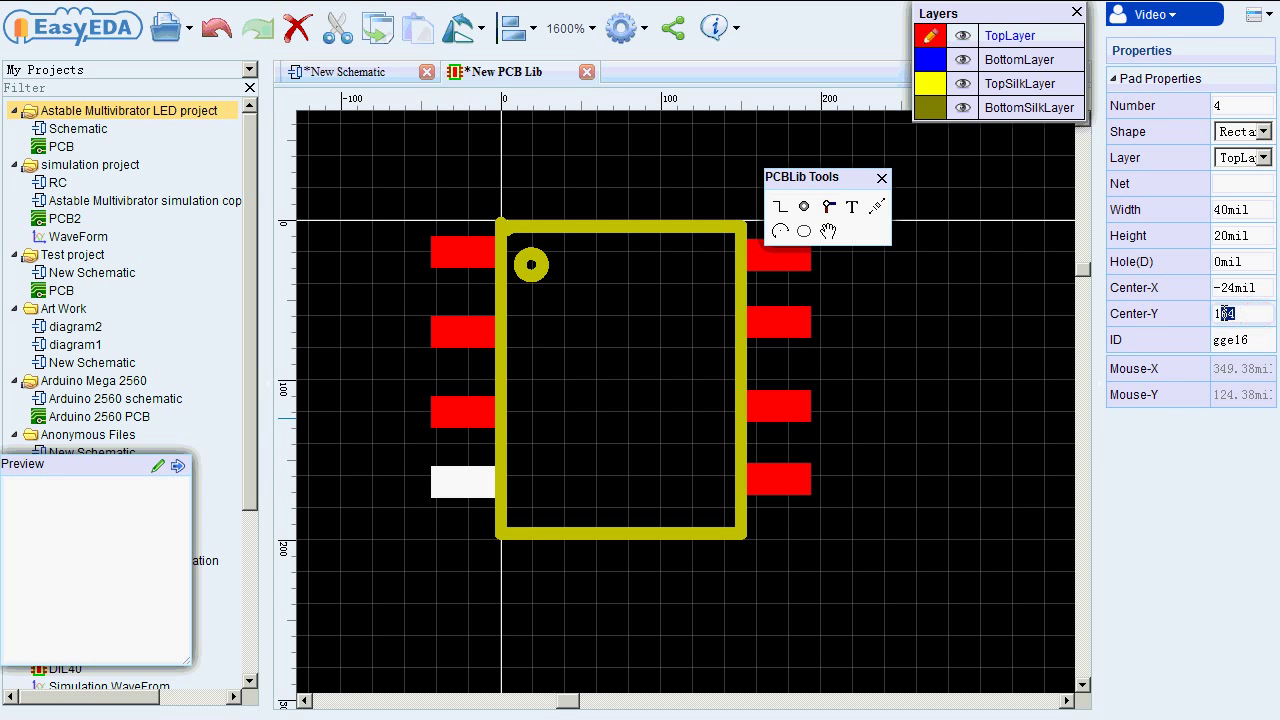
{"action": "key", "text": "BackSpace"}
{"action": "key", "text": "Return"}
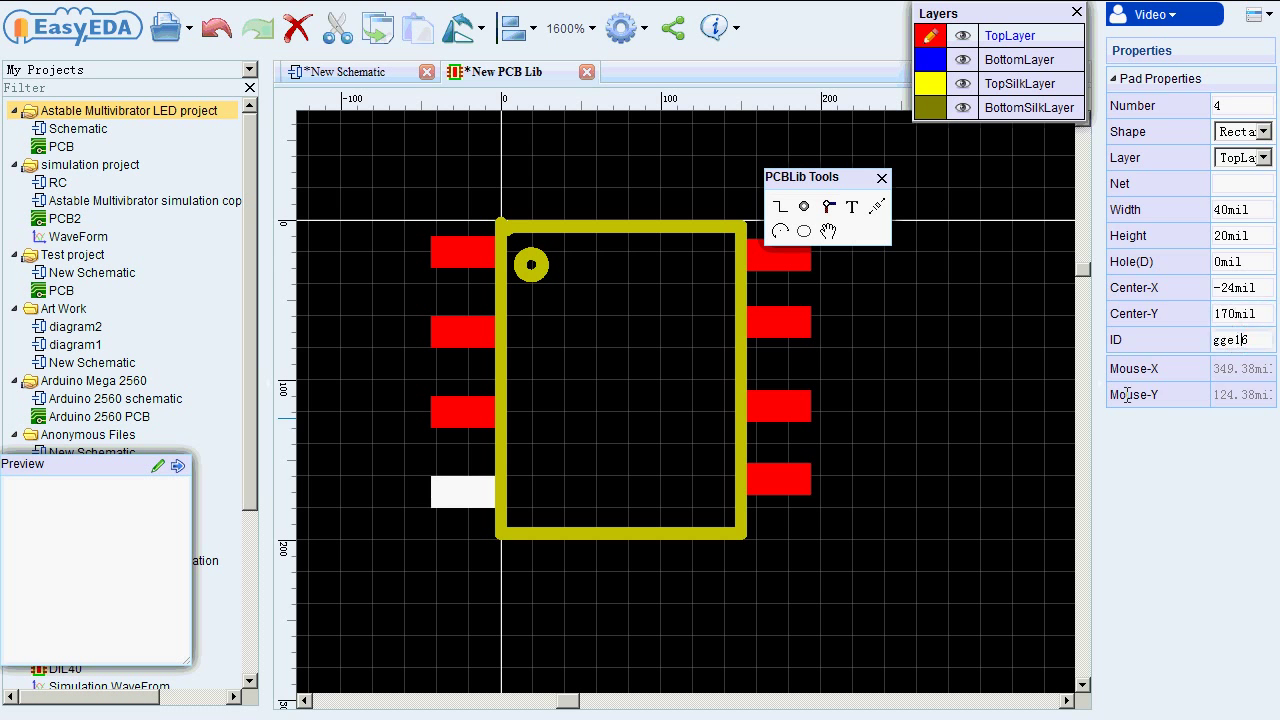
{"action": "left_click", "coordinate": [865, 458]}
Set the Center-Y of pad 5, the lowest pad on the right side, to 170 mil.
{"action": "left_click", "coordinate": [787, 490]}
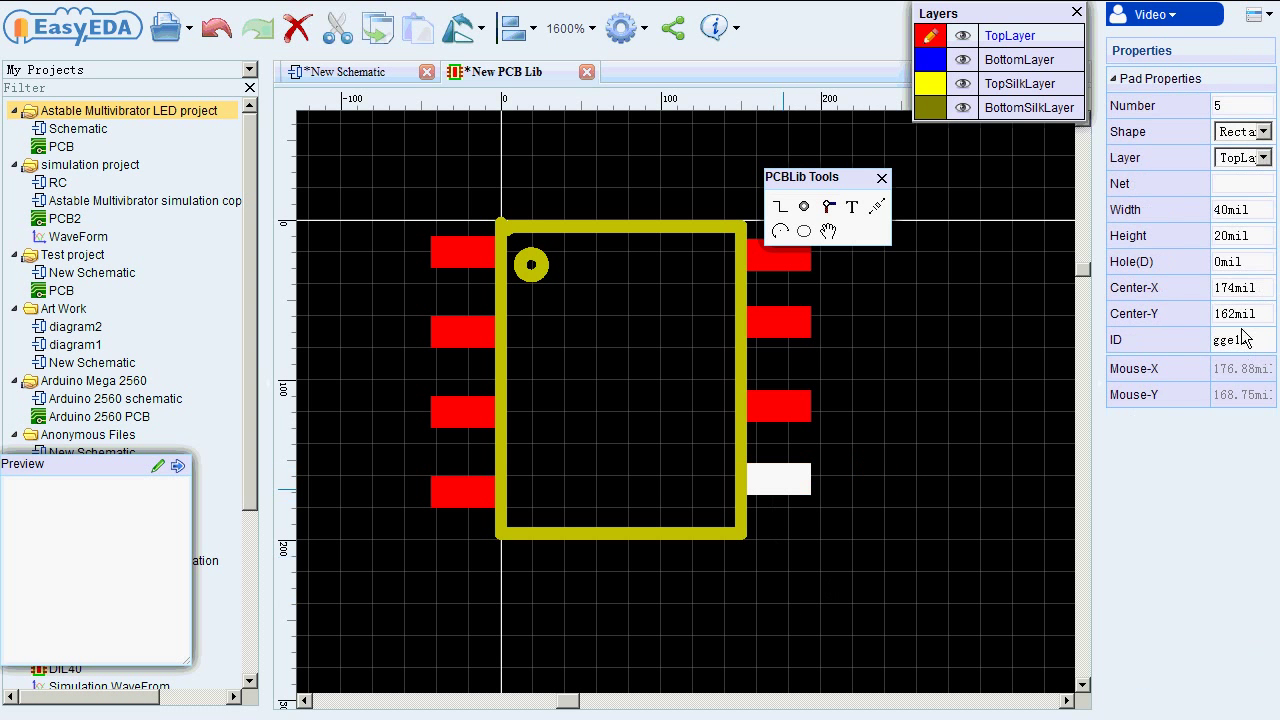
{"action": "double_click", "coordinate": [1243, 314]}
{"action": "type", "text": "162"}
{"action": "left_click_drag", "start_coordinate": [1238, 314], "coordinate": [1226, 314]}
{"action": "type", "text": "70"}
{"action": "key", "text": "Return"}
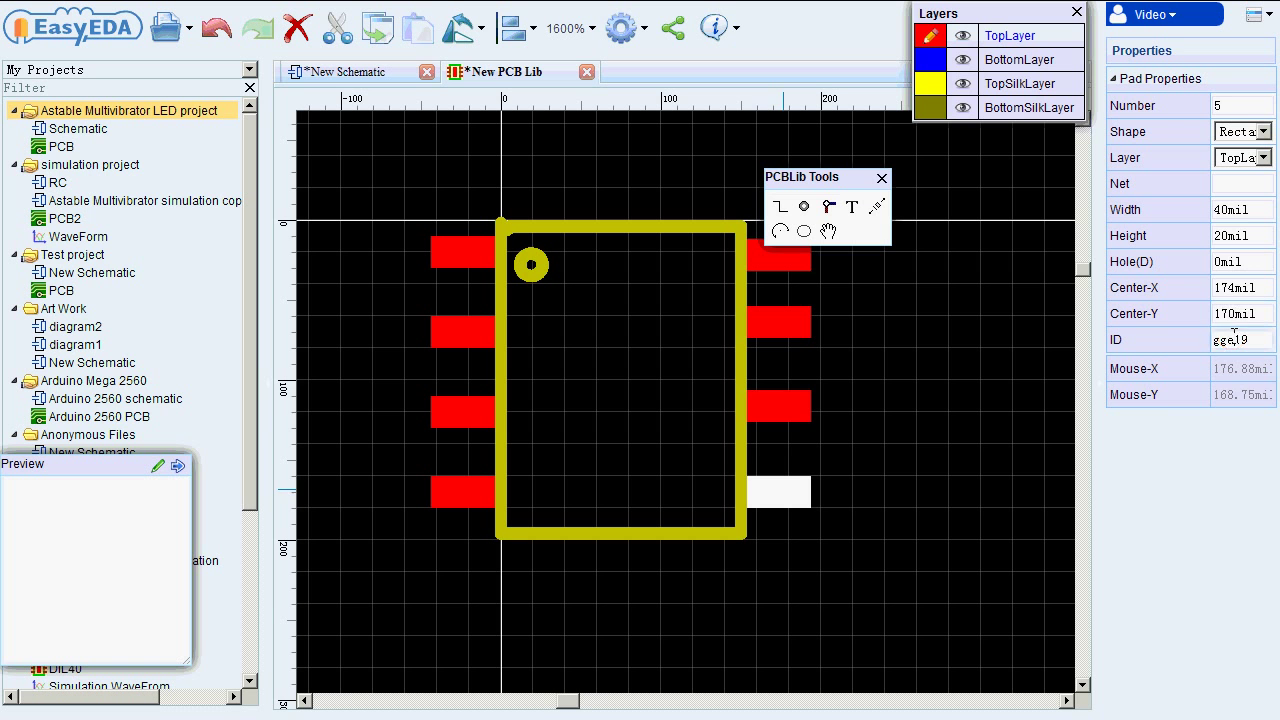
Align pad 6 on the right side with pad 3 by setting its Center-Y to 120 mil.
{"action": "left_click", "coordinate": [787, 418]}
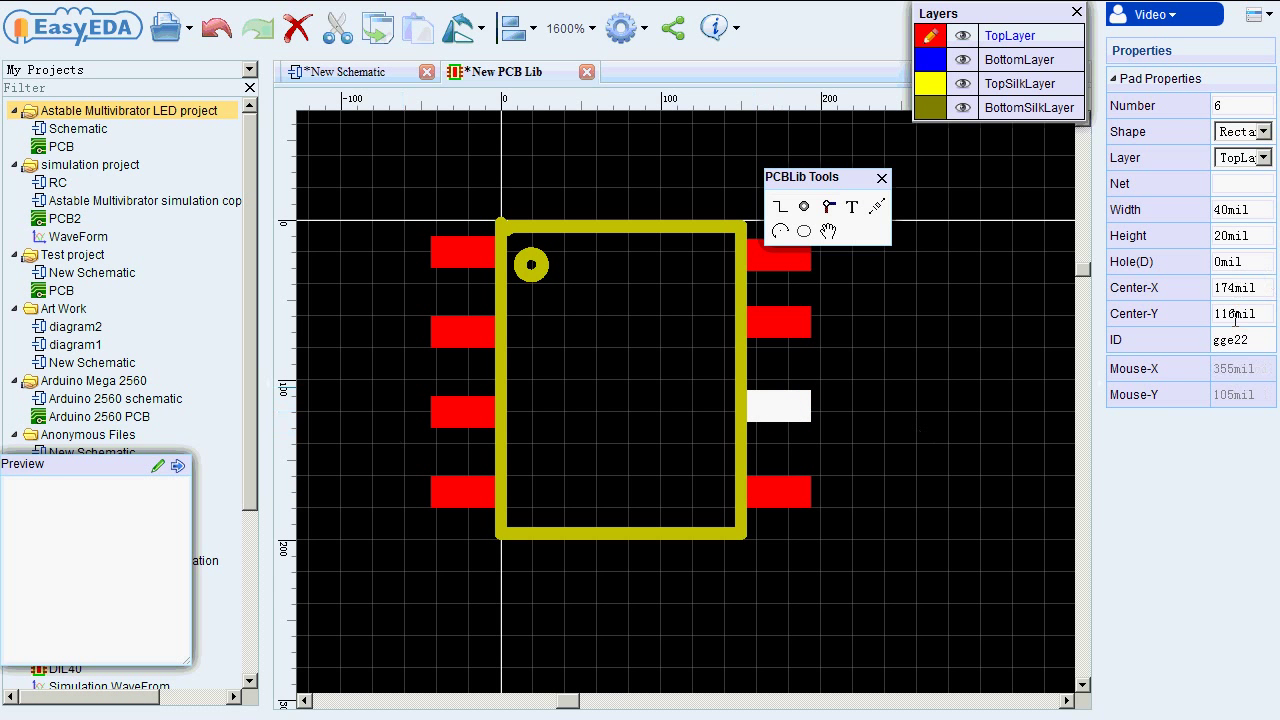
{"action": "left_click", "coordinate": [478, 415]}
{"action": "left_click", "coordinate": [775, 408]}
{"action": "double_click", "coordinate": [1248, 314]}
{"action": "type", "text": "12"}
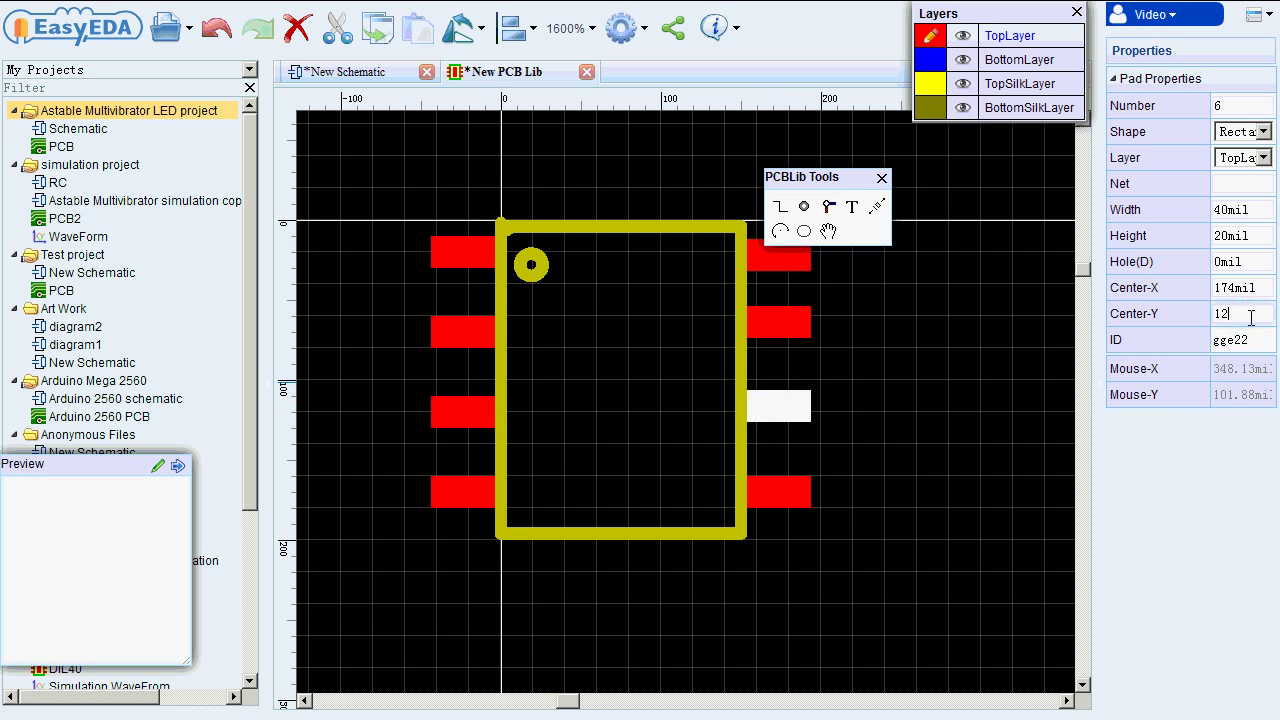
{"action": "type", "text": "0"}
{"action": "key", "text": "Return"}
Align pad 7 on the right side with pad 2 by setting its Center-Y to 70 mil.
{"action": "left_click", "coordinate": [775, 320]}
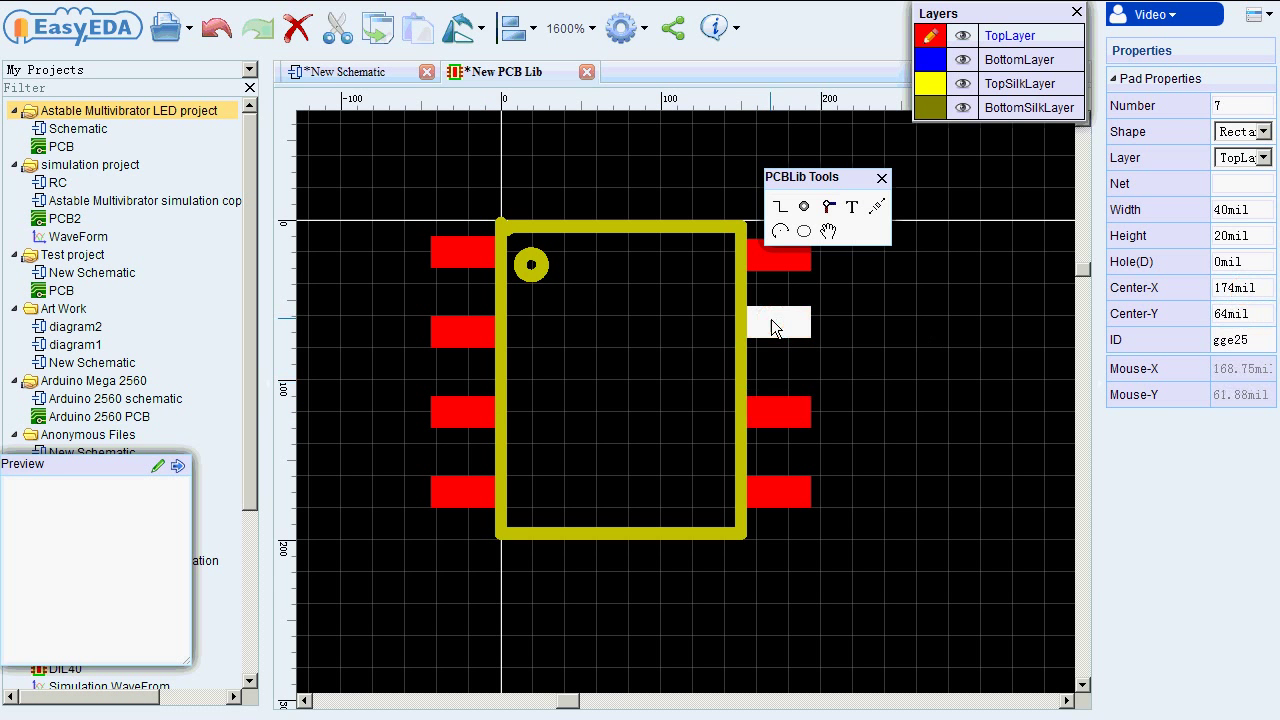
{"action": "double_click", "coordinate": [1240, 316]}
{"action": "type", "text": "64"}
{"action": "type", "text": "0"}
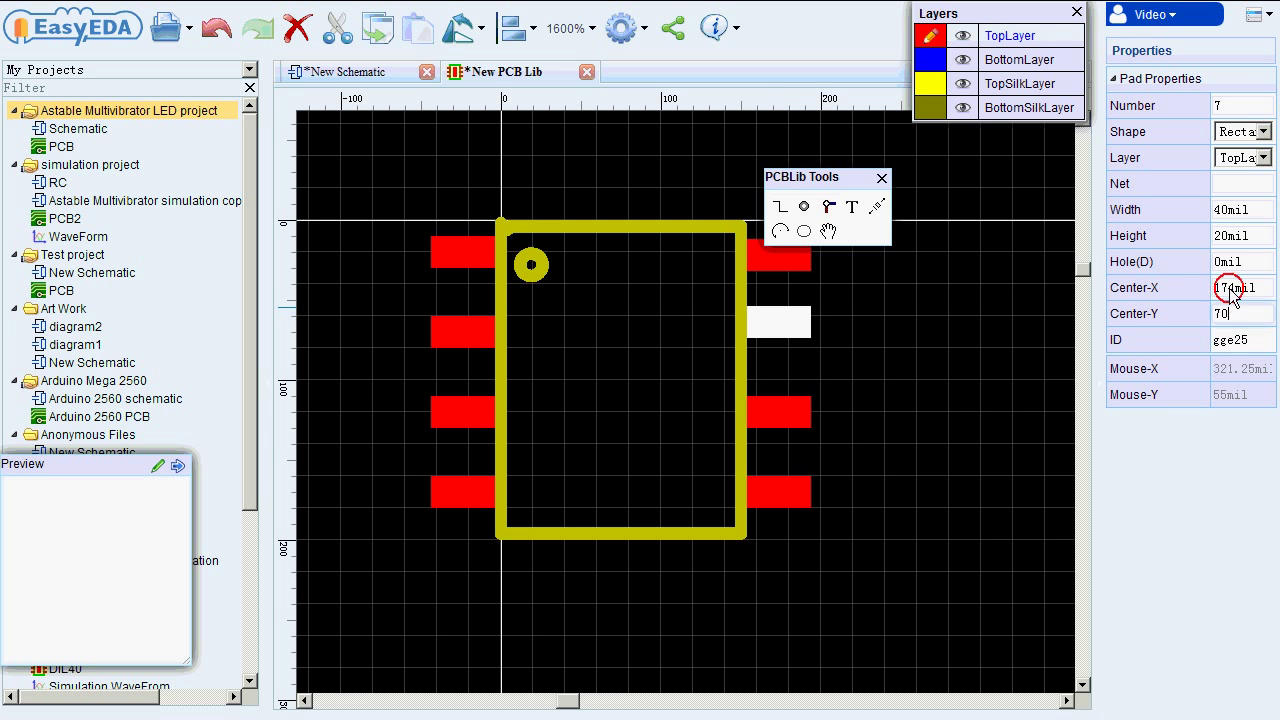
{"action": "key", "text": "Return"}
Align pad 8, the uppermost pad on the right side, with pad 1 by setting its Center-Y to 20 mil.
{"action": "left_click", "coordinate": [780, 258]}
{"action": "double_click", "coordinate": [1238, 316]}
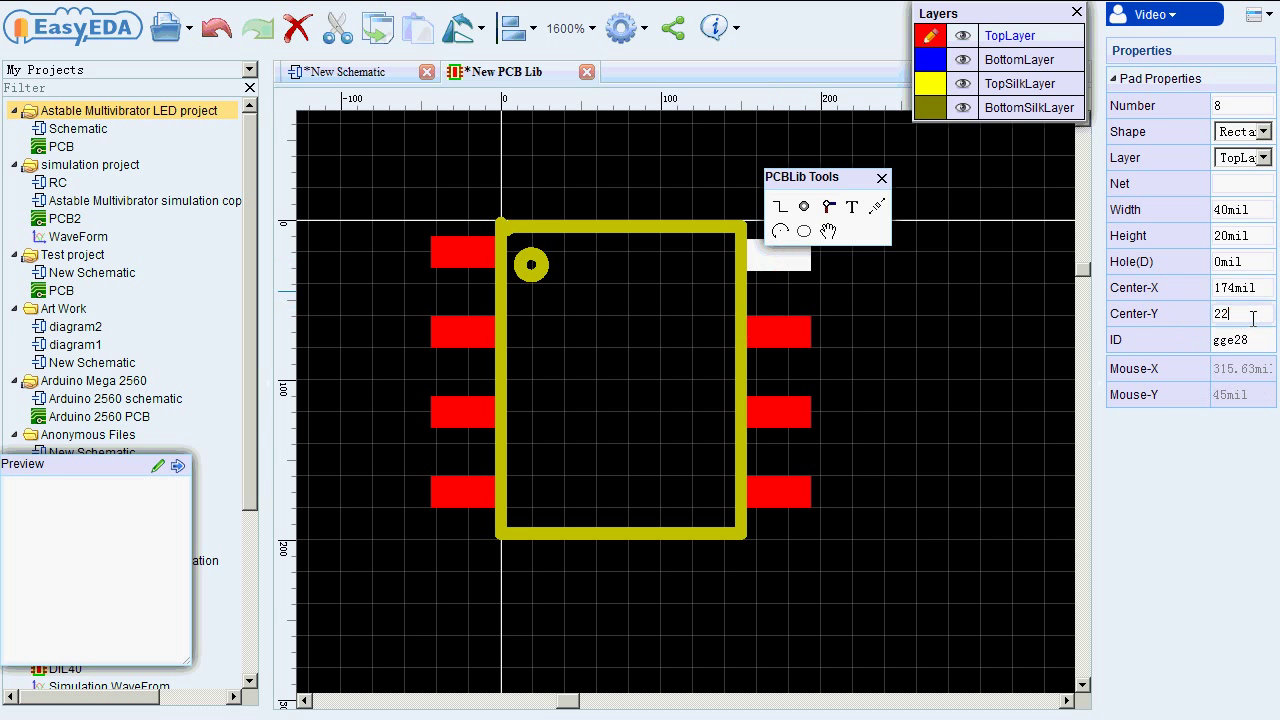
{"action": "type", "text": "22"}
{"action": "key", "text": "Return"}
{"action": "left_click", "coordinate": [888, 394]}
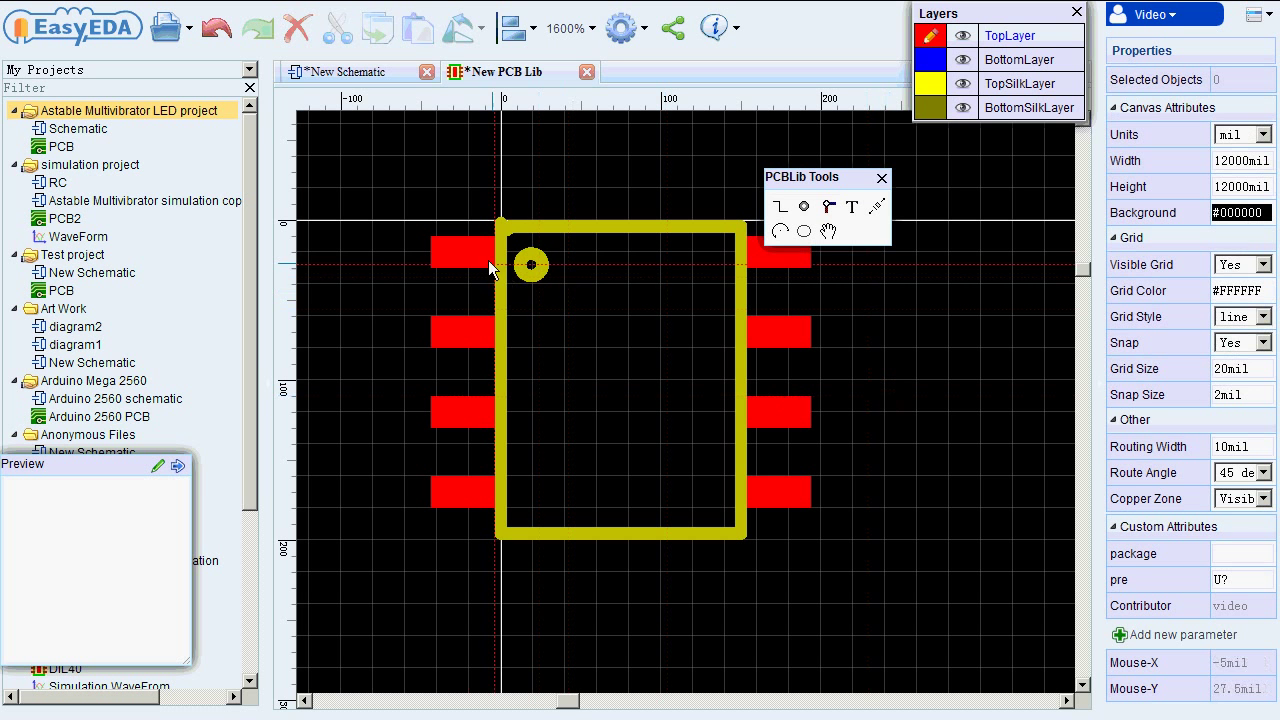
Measure the adjusted center-to-center pitch between pads 1 and 2.
{"action": "left_click_drag", "start_coordinate": [468, 252], "coordinate": [470, 332]}
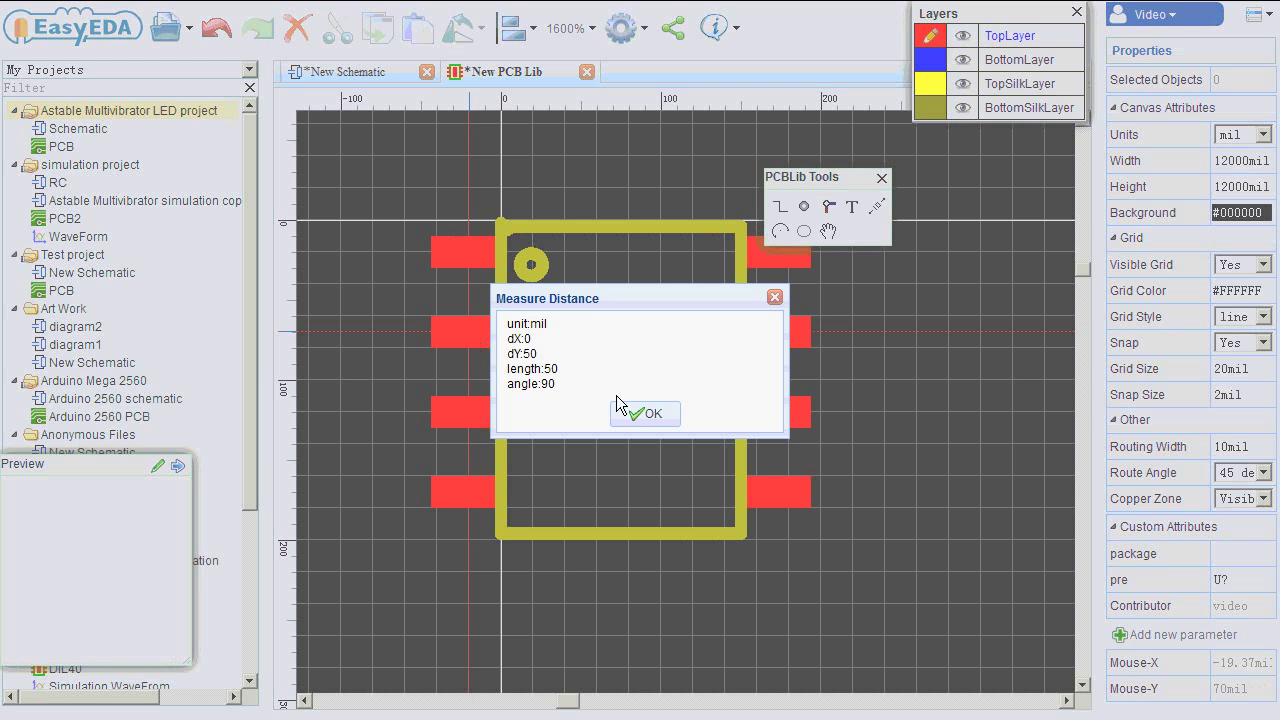
{"action": "left_click", "coordinate": [640, 413]}
{"action": "scroll", "coordinate": [887, 381], "scroll_direction": "down", "scroll_amount": 1}
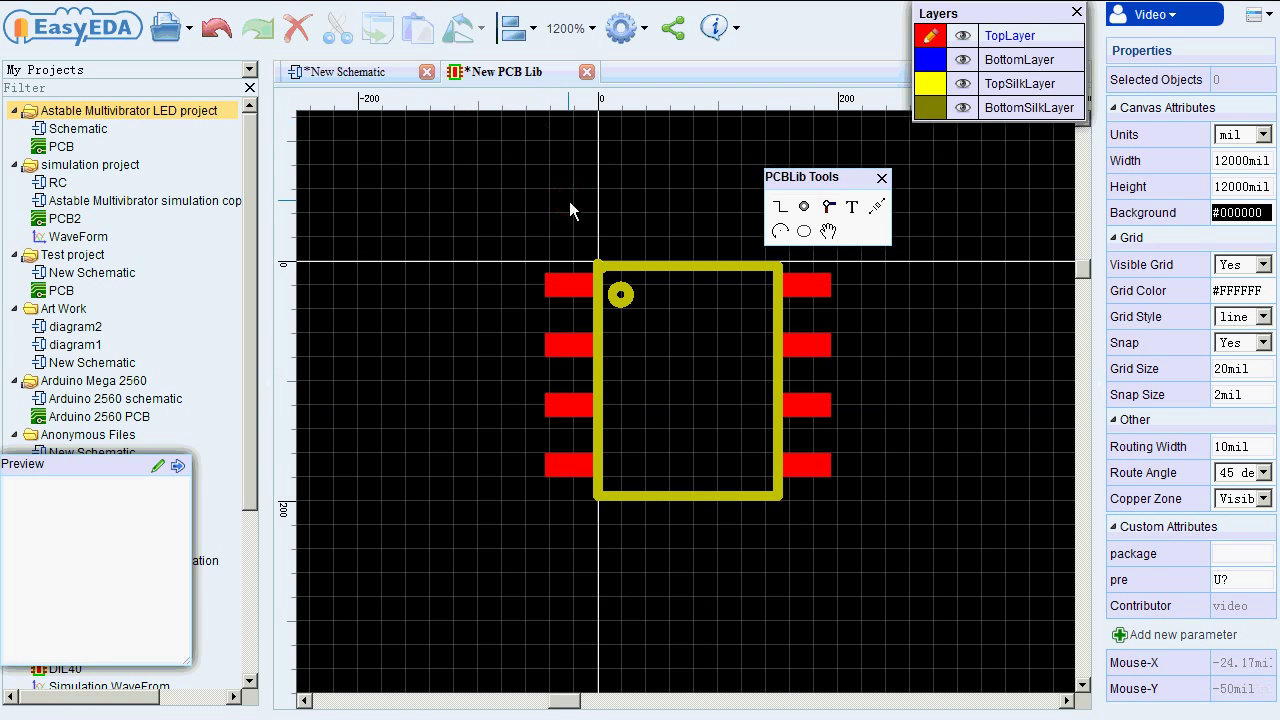
Switch the library list from My Projects to My Parts and preview the saved SO8 footprint.
{"action": "left_click", "coordinate": [195, 69]}
{"action": "left_click", "coordinate": [97, 100]}
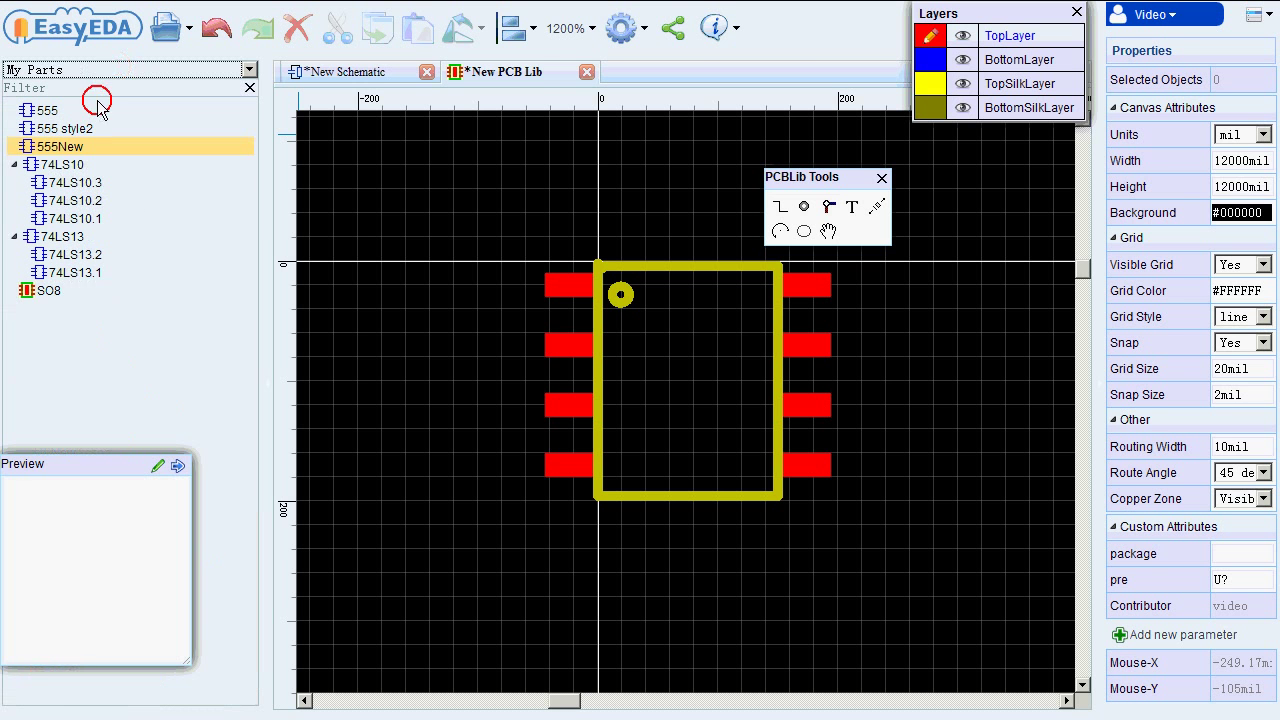
{"action": "left_click", "coordinate": [46, 292]}
Create a new PCB and place one SO8 footprint from My Parts on its canvas.
{"action": "left_click", "coordinate": [166, 28]}
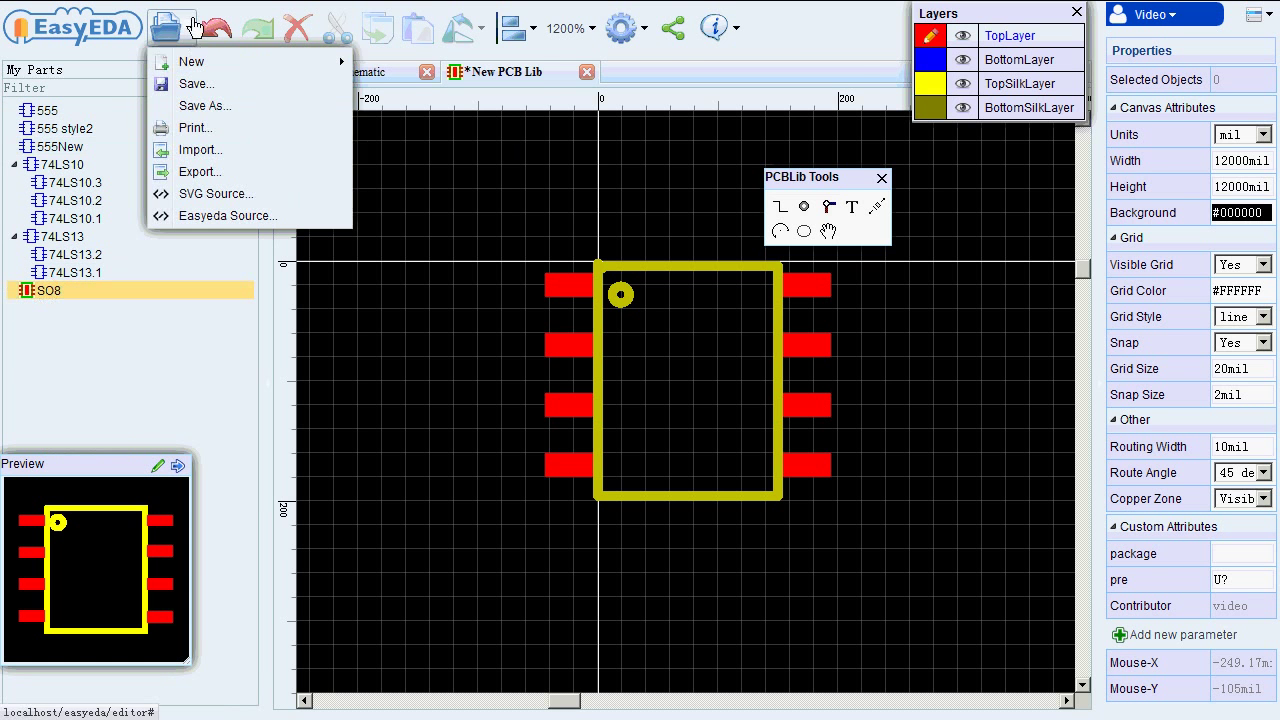
{"action": "mouse_move", "coordinate": [218, 64]}
{"action": "left_click", "coordinate": [392, 174]}
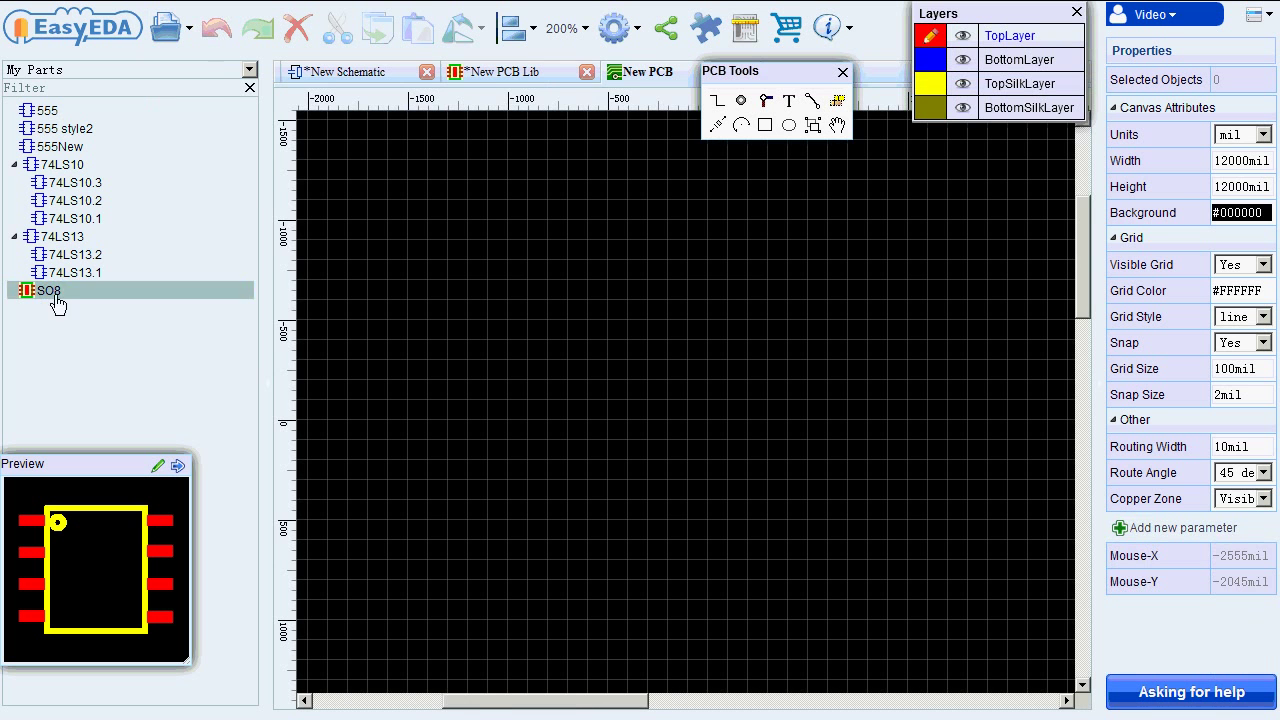
{"action": "left_click_drag", "start_coordinate": [46, 292], "coordinate": [615, 428]}
{"action": "scroll", "coordinate": [608, 322], "scroll_direction": "up", "scroll_amount": 2}
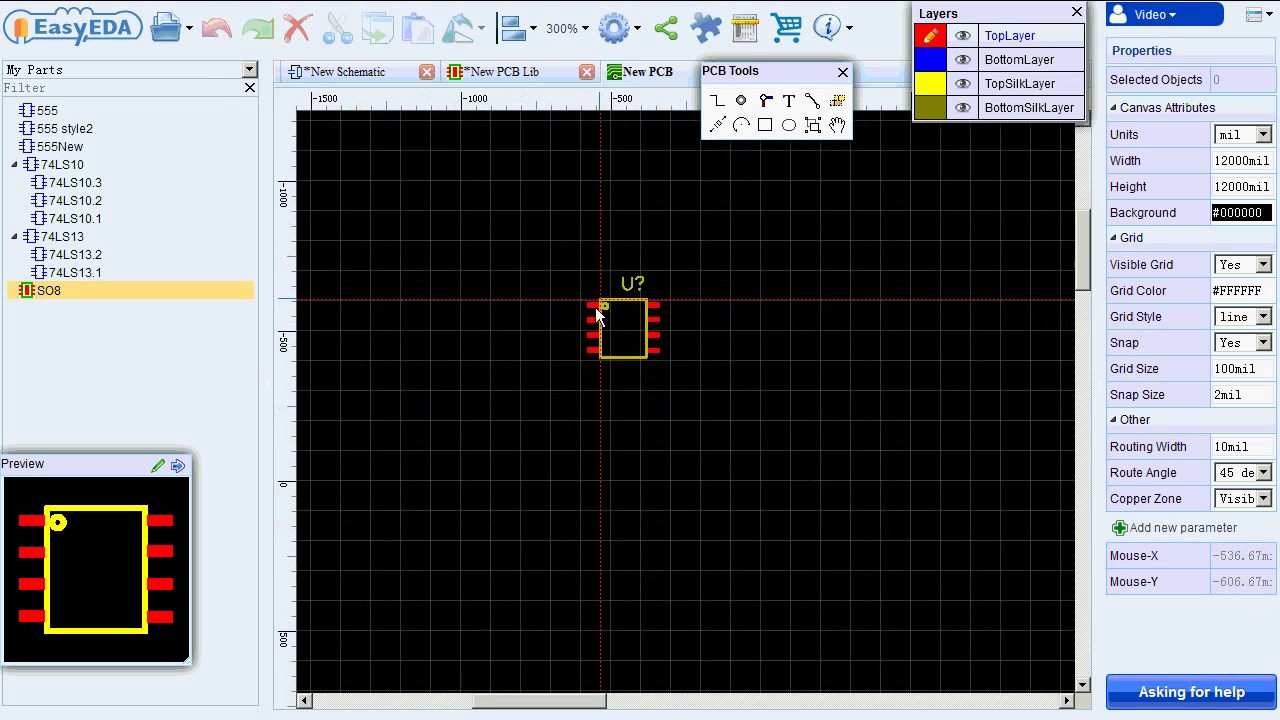
{"action": "left_click", "coordinate": [546, 264]}
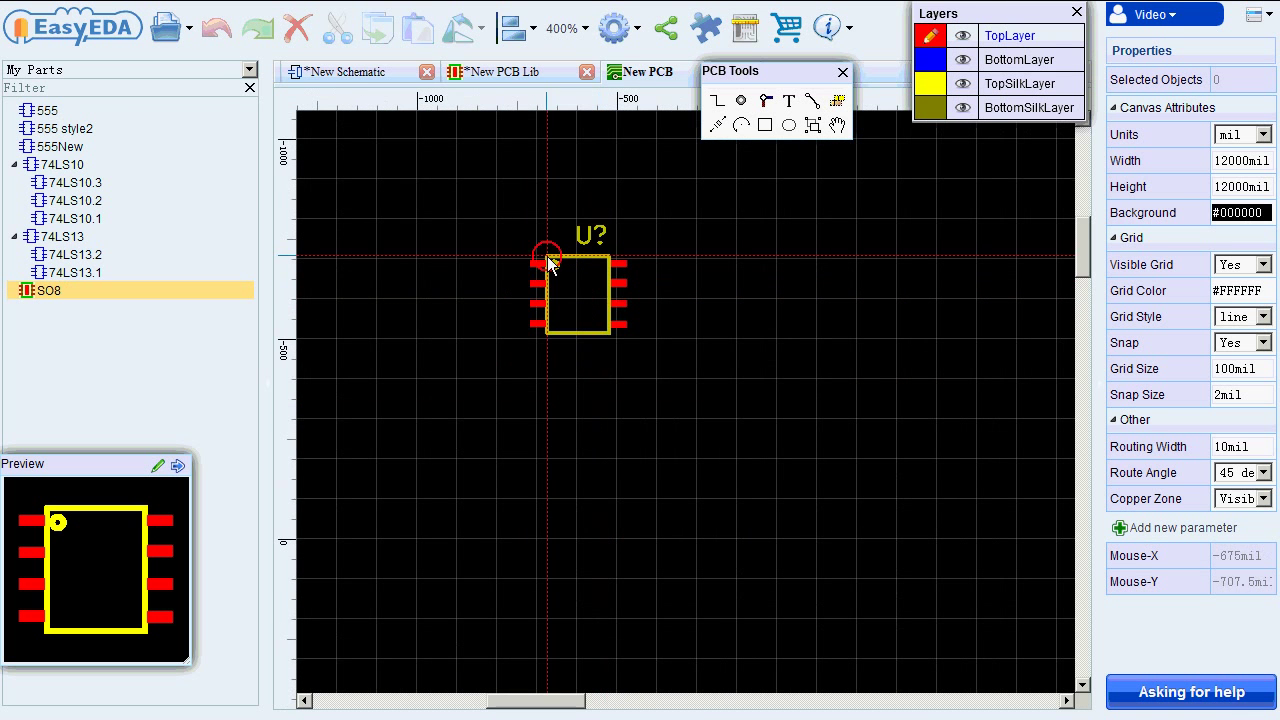
Place three more SO8 footprints on the PCB, two beside the first in a row and one below it, and end placement.
{"action": "left_click", "coordinate": [50, 290]}
{"action": "left_click", "coordinate": [178, 467]}
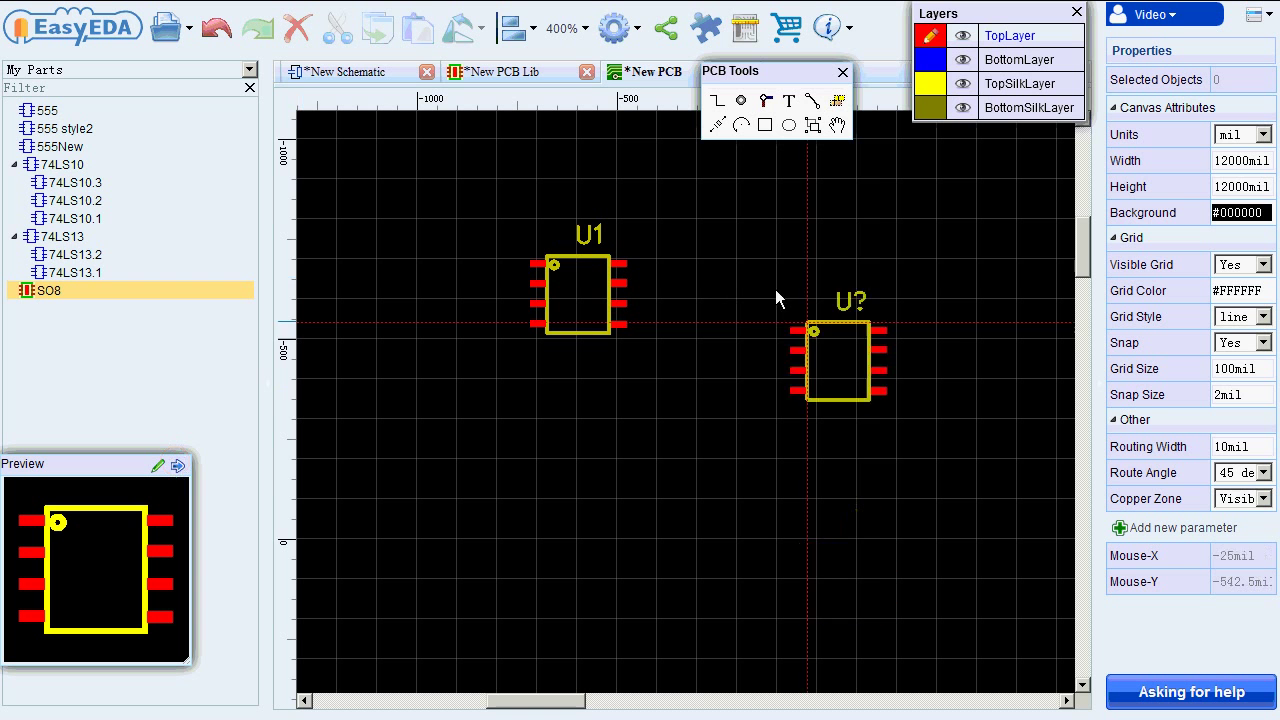
{"action": "left_click", "coordinate": [716, 265]}
{"action": "left_click", "coordinate": [899, 268]}
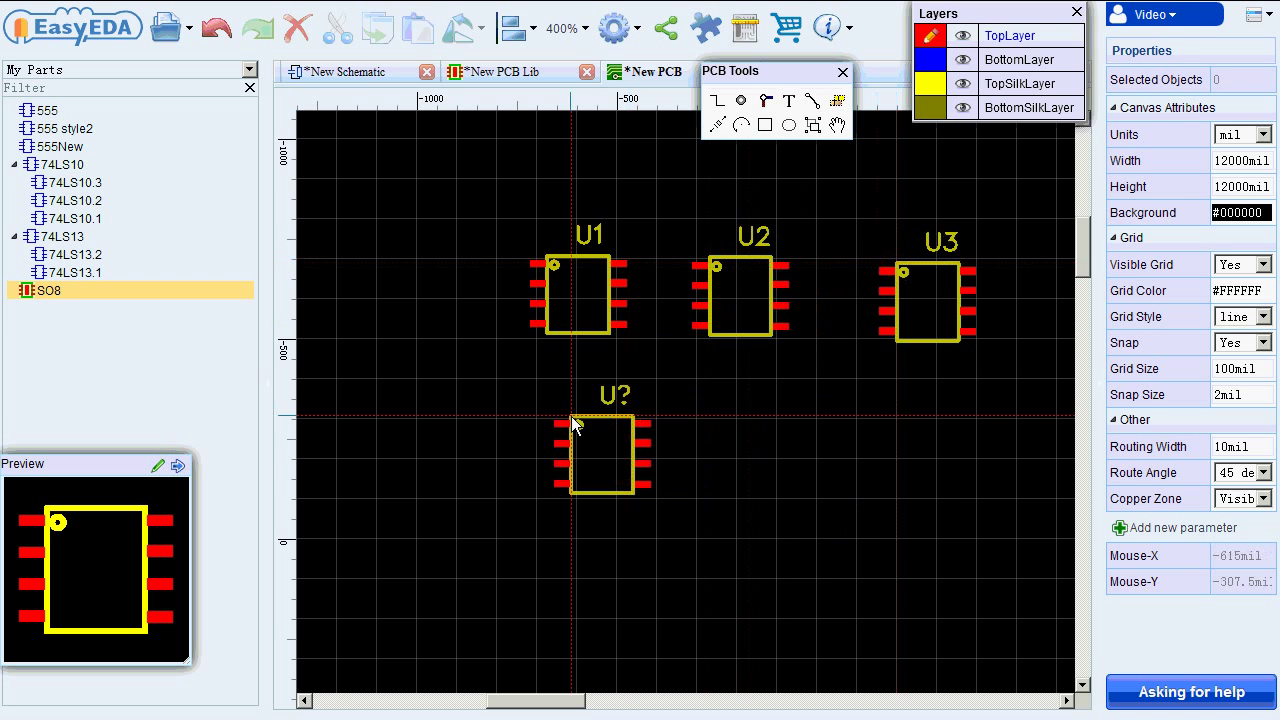
{"action": "left_click", "coordinate": [578, 424]}
{"action": "right_click", "coordinate": [839, 461]}
{"action": "left_click", "coordinate": [788, 434]}
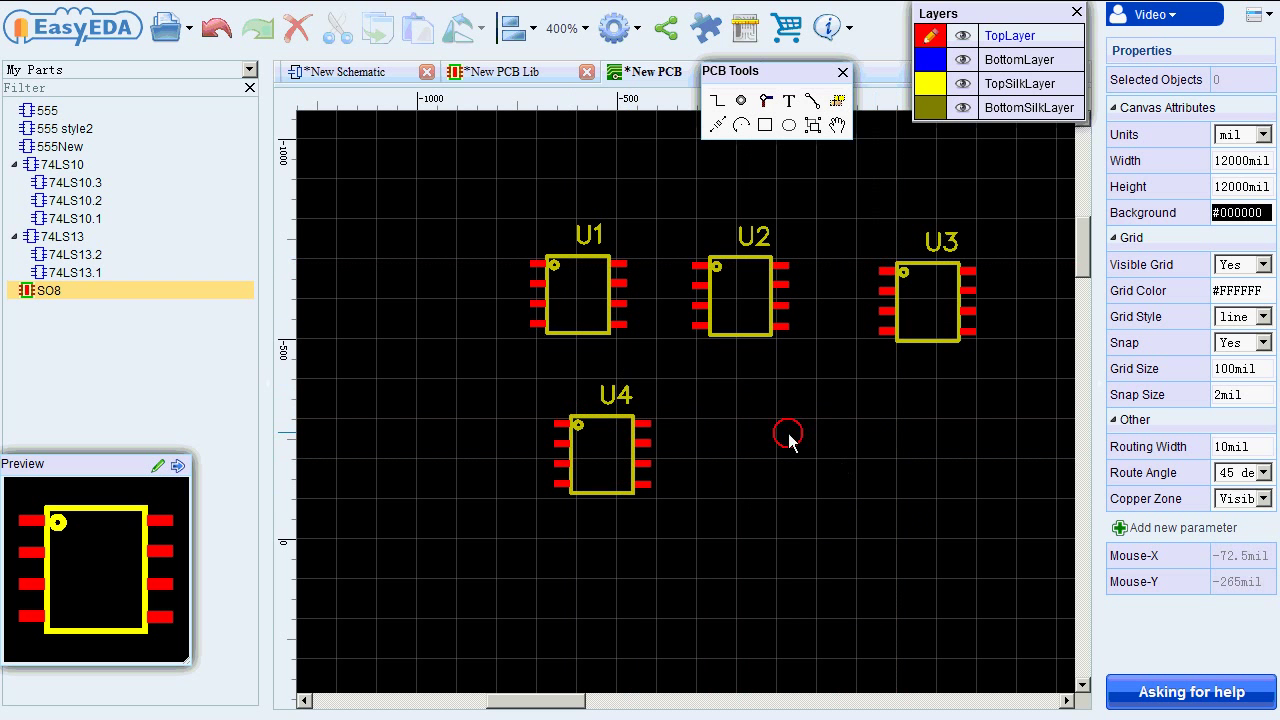